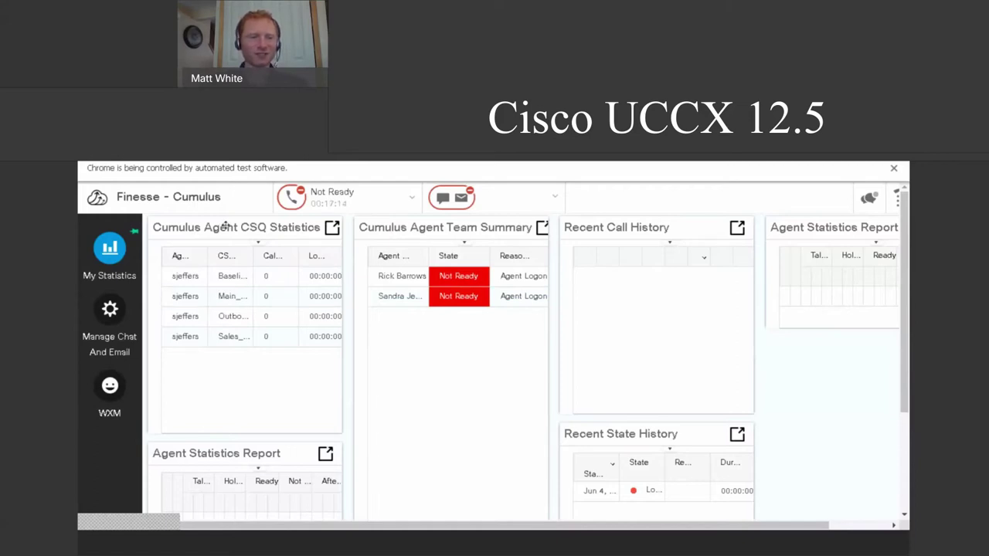
# - Widen the Cumulus Agent CSQ Statistics gadget so its column headings and queue names have more room
pyautogui.moveTo(225, 225)
pyautogui.mouseDown()
pyautogui.moveTo(326, 245)
pyautogui.moveTo(432, 224)
pyautogui.moveTo(232, 236)
pyautogui.mouseUp()
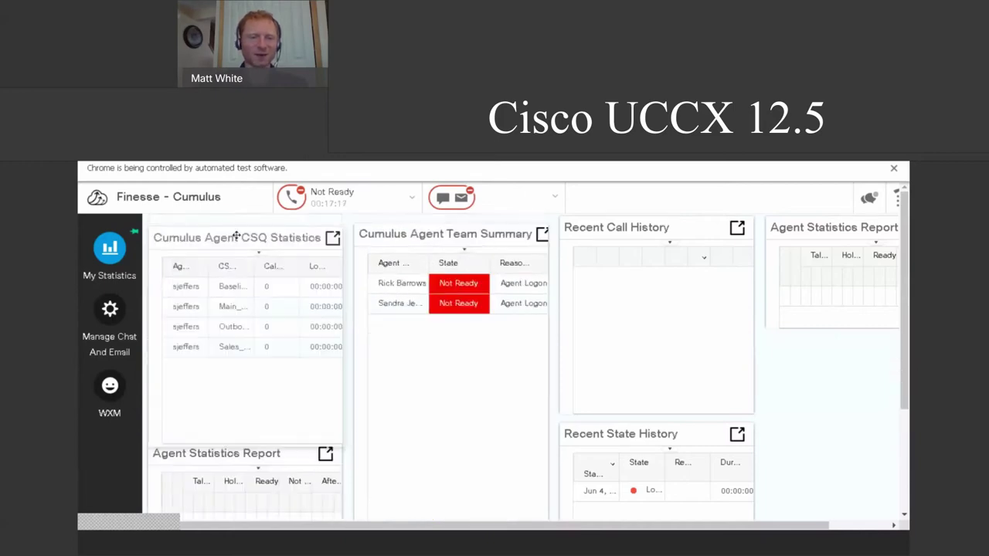
pyautogui.moveTo(341, 270); pyautogui.dragTo(585, 333)
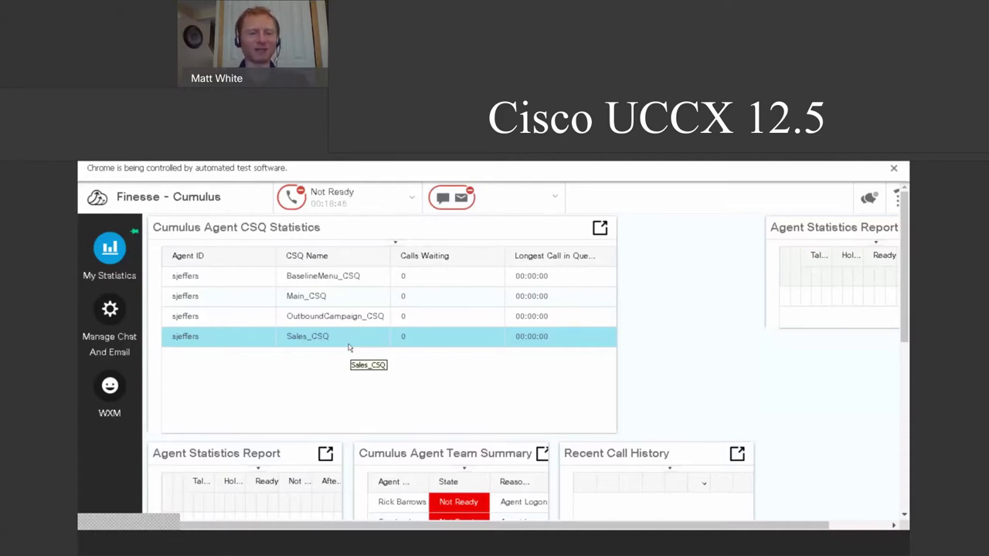
# - Move the far-column Agent Statistics Report gadget above Cumulus Agent CSQ Statistics and widen it to spread out all its statistics columns
pyautogui.moveTo(786, 224); pyautogui.dragTo(179, 241)
pyautogui.moveTo(339, 261); pyautogui.dragTo(791, 281)
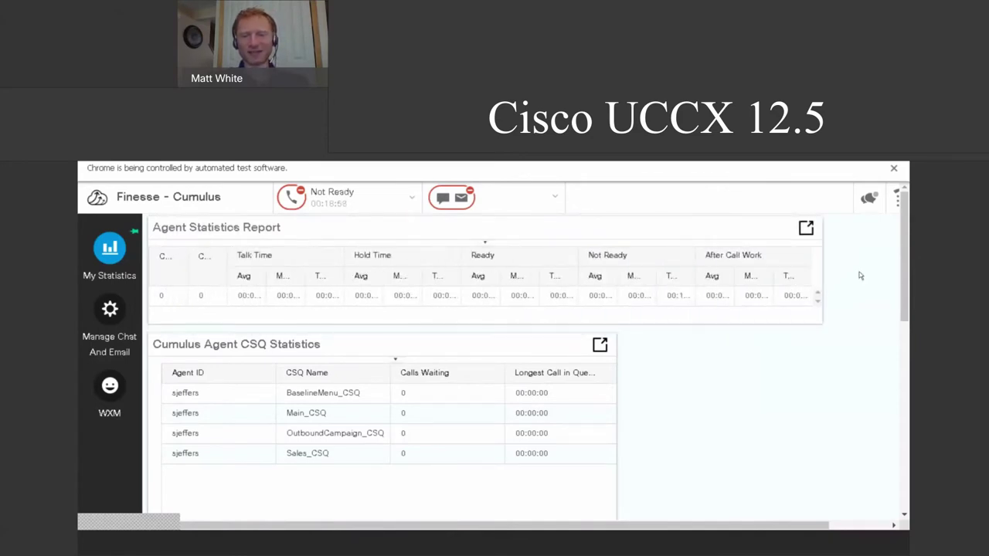
pyautogui.moveTo(902, 254)
pyautogui.mouseDown()
pyautogui.moveTo(903, 262)
pyautogui.moveTo(901, 254)
pyautogui.mouseUp()
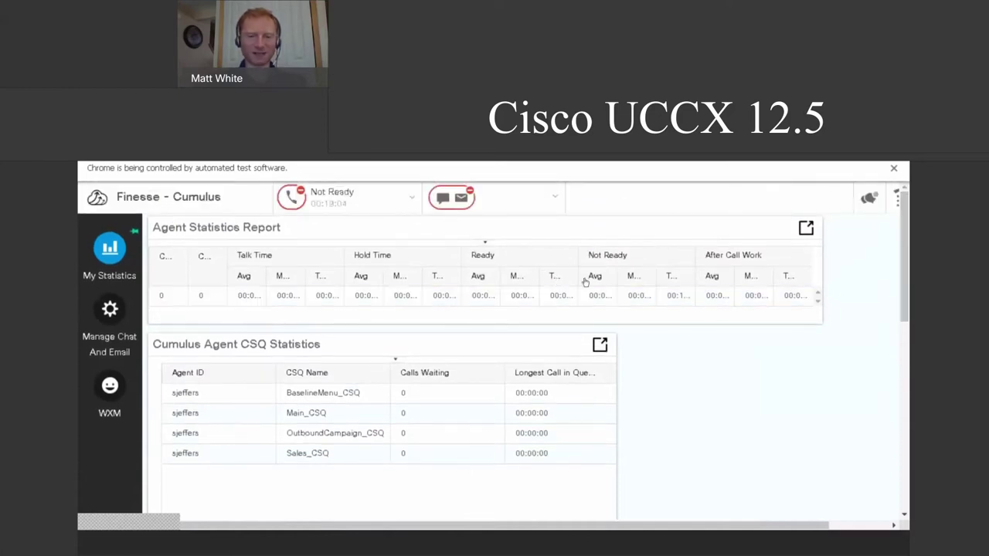
# - Widen the Cumulus Agent Team Summary gadget to fit the Agent Name, State and Reason Code columns
pyautogui.click(900, 277)
pyautogui.moveTo(900, 277); pyautogui.dragTo(898, 398)
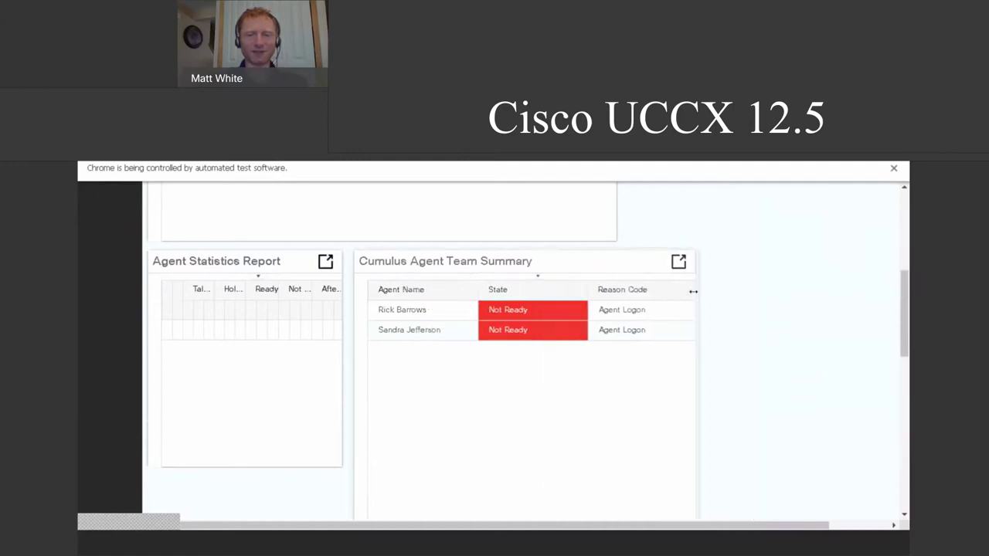
pyautogui.click(509, 326)
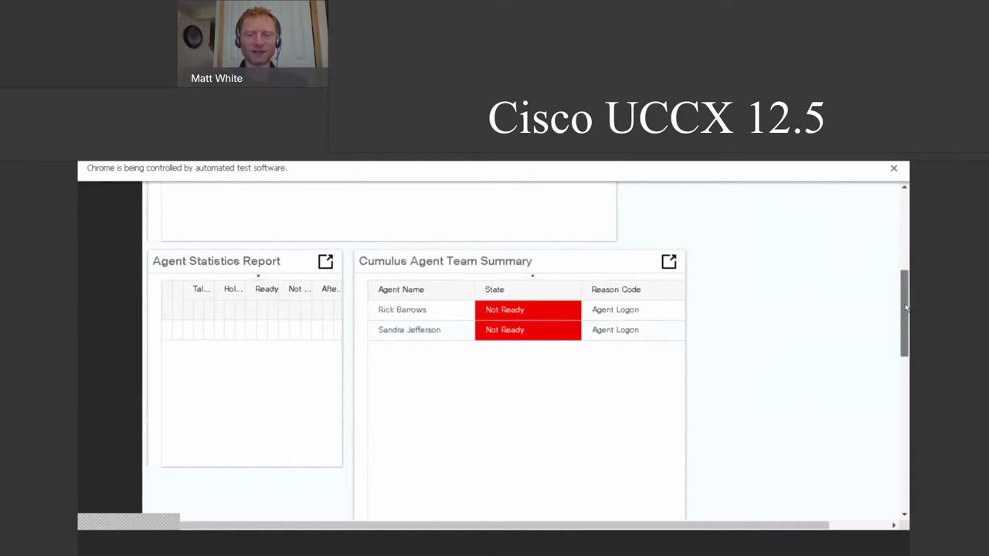
# - Set the agent's voice state to Ready and check their entry in the Cumulus Agent Team Summary
pyautogui.moveTo(907, 307); pyautogui.dragTo(890, 209)
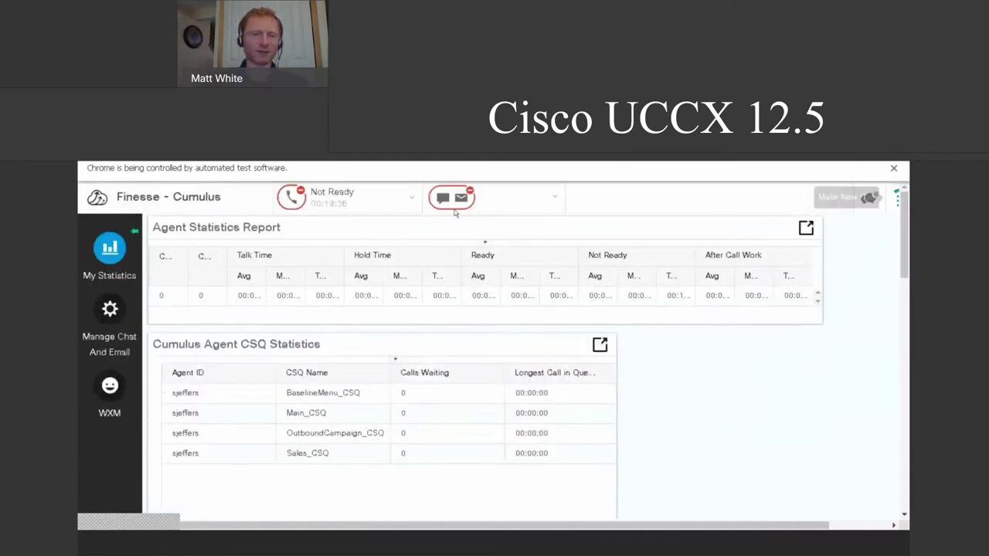
pyautogui.click(391, 205)
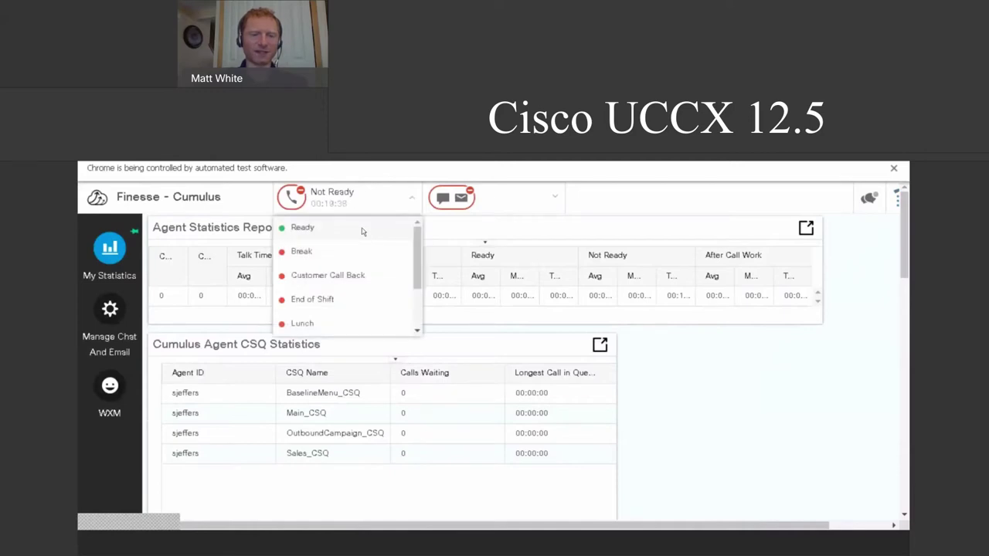
pyautogui.click(365, 229)
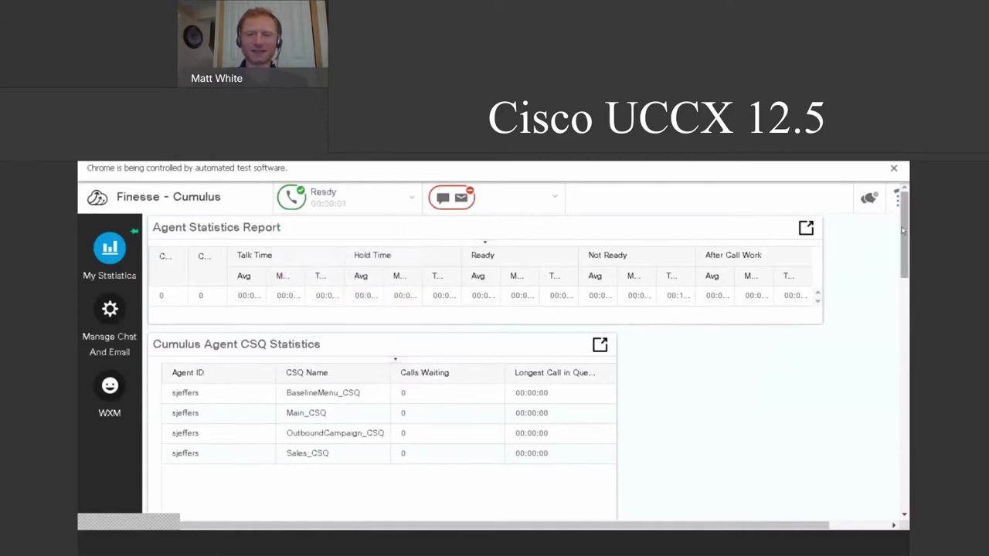
pyautogui.moveTo(906, 225); pyautogui.dragTo(907, 316)
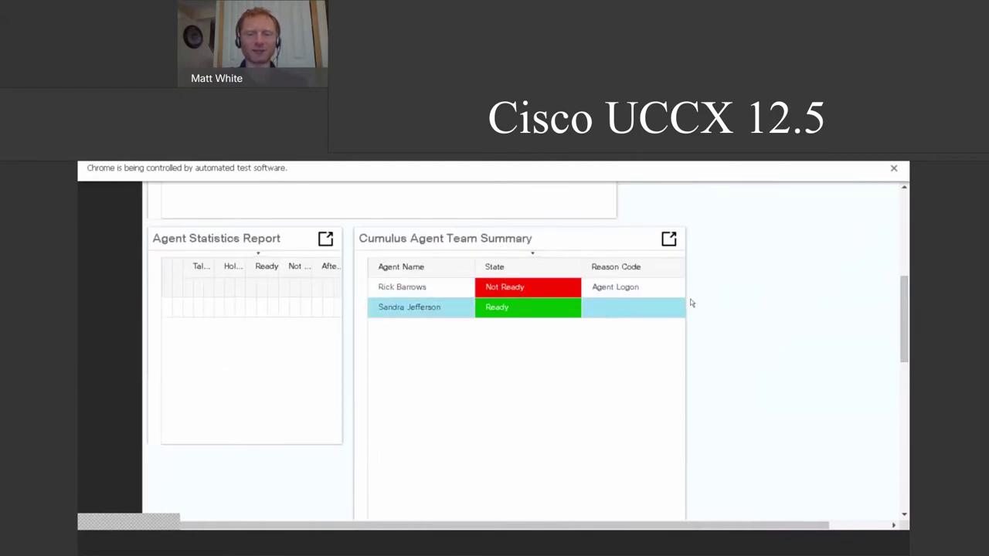
# - Set the agent's voice state to Lunch and check the reason code in the Cumulus Agent Team Summary
pyautogui.scroll(5, 906, 306)
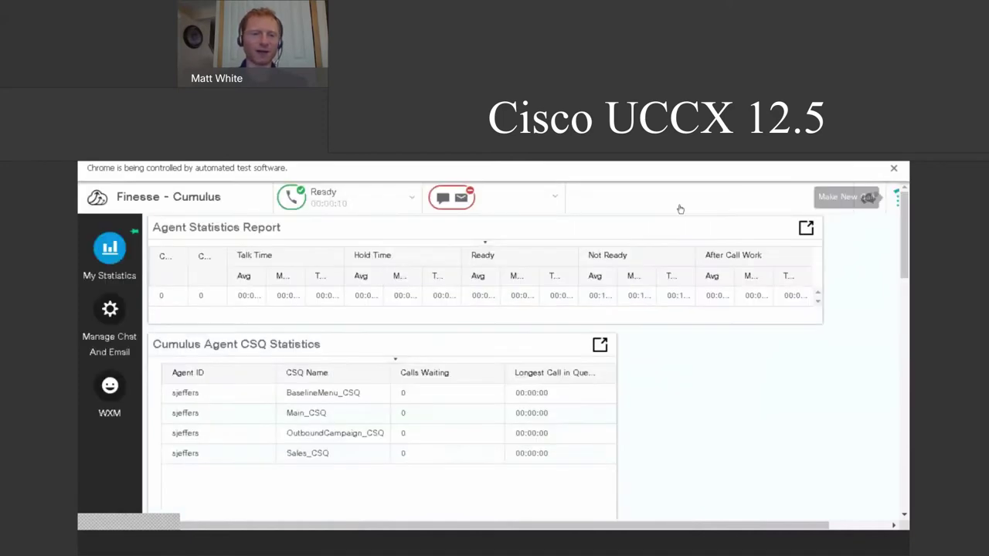
pyautogui.click(412, 198)
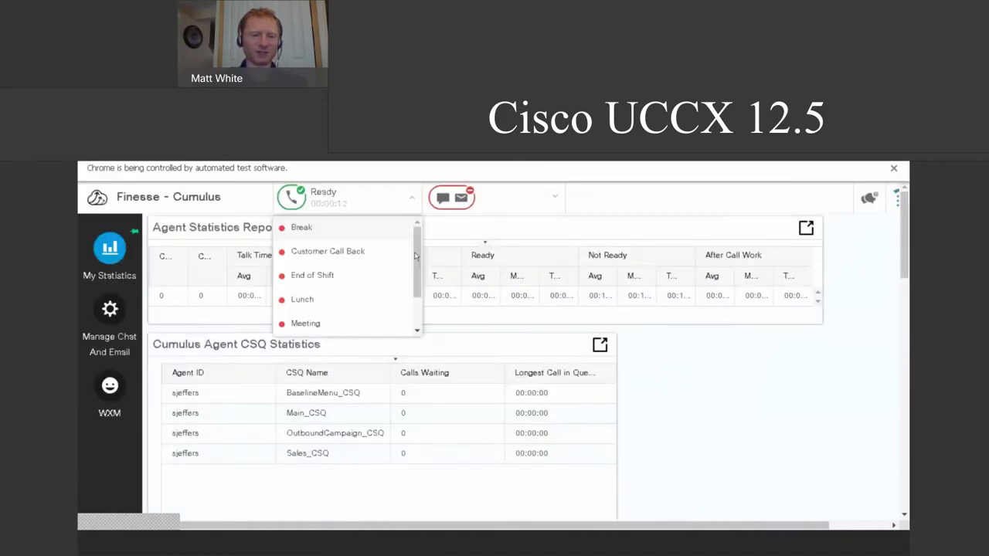
pyautogui.click(360, 298)
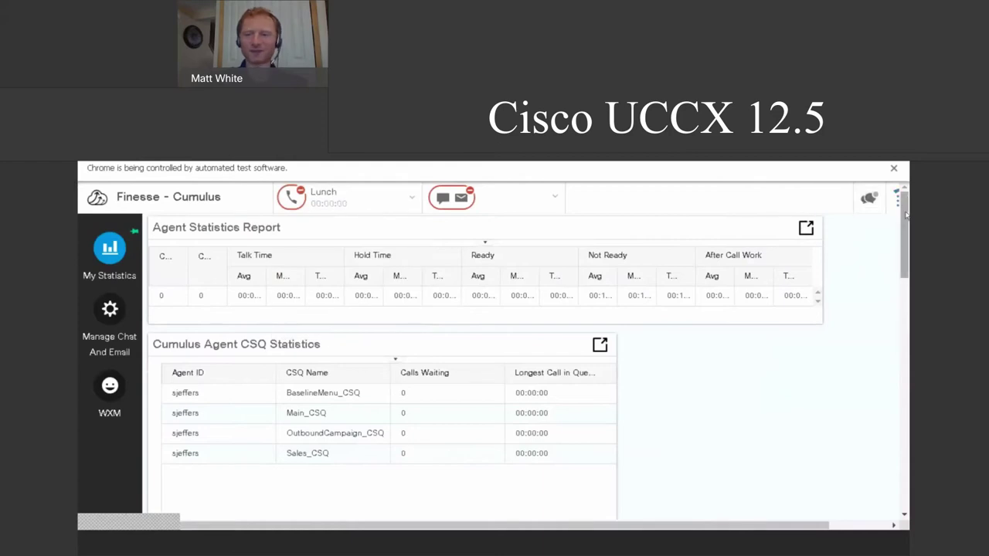
pyautogui.moveTo(905, 213); pyautogui.dragTo(908, 291)
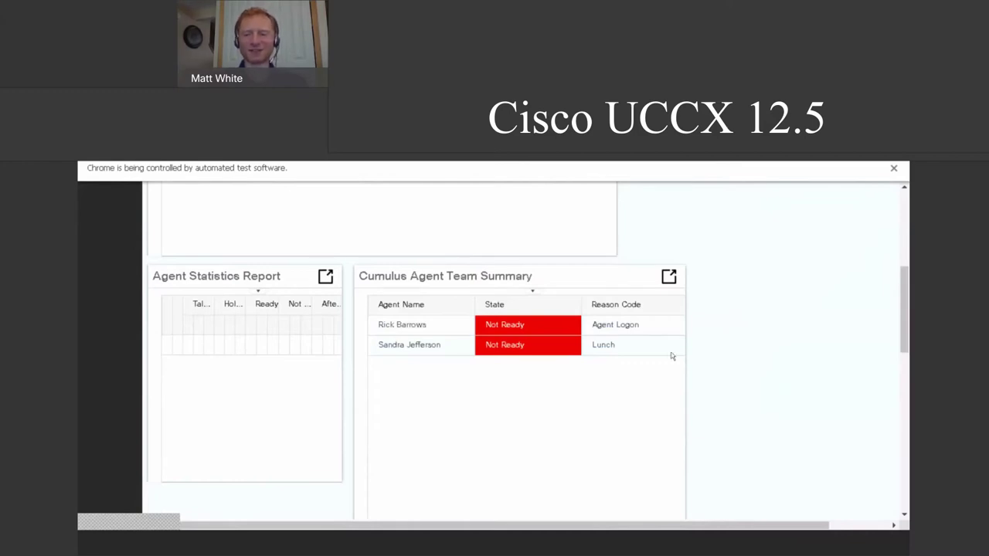
# - Narrow the upper Agent Statistics Report gadget to match the width of the Cumulus Agent CSQ Statistics gadget
pyautogui.scroll(5, 889, 299)
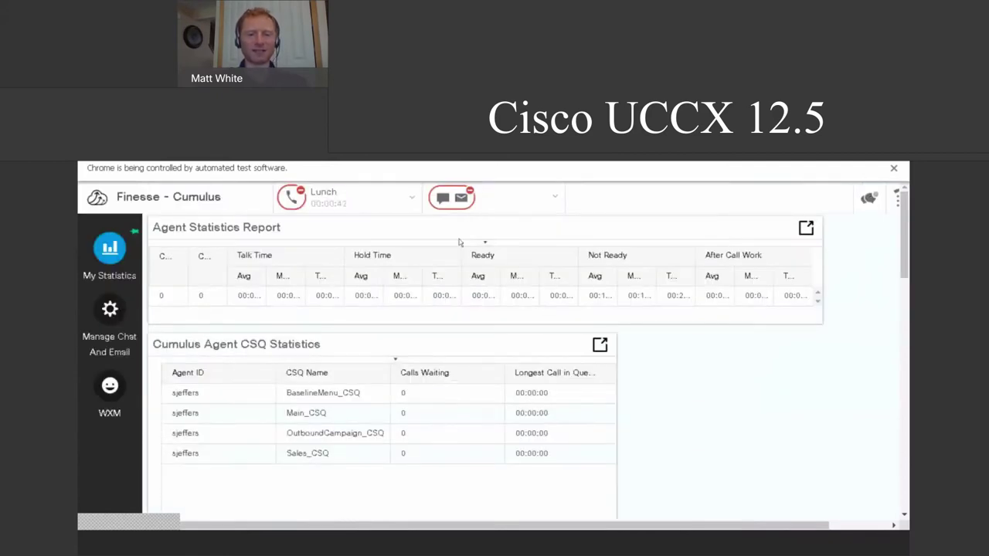
pyautogui.moveTo(444, 227)
pyautogui.mouseDown()
pyautogui.moveTo(448, 320)
pyautogui.moveTo(448, 230)
pyautogui.mouseUp()
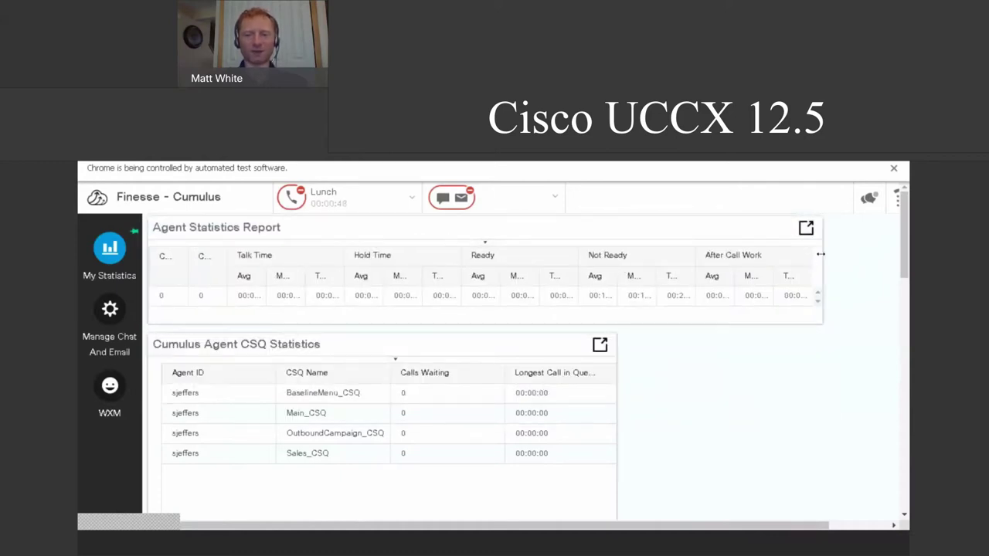
pyautogui.moveTo(819, 254); pyautogui.dragTo(613, 282)
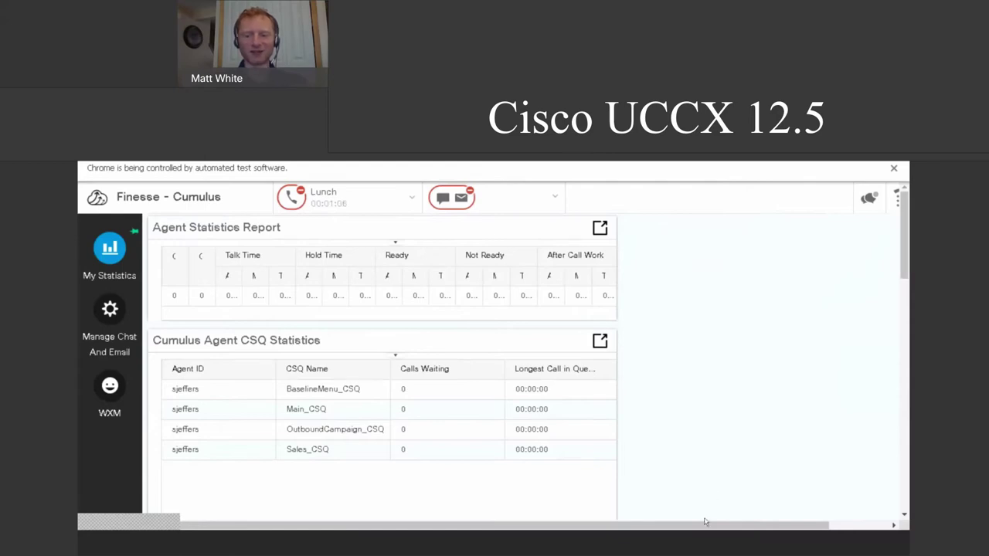
# - Review the Keyboard Shortcuts List from the agent's profile options, close it and return the browser to full screen
pyautogui.moveTo(704, 523); pyautogui.dragTo(796, 524)
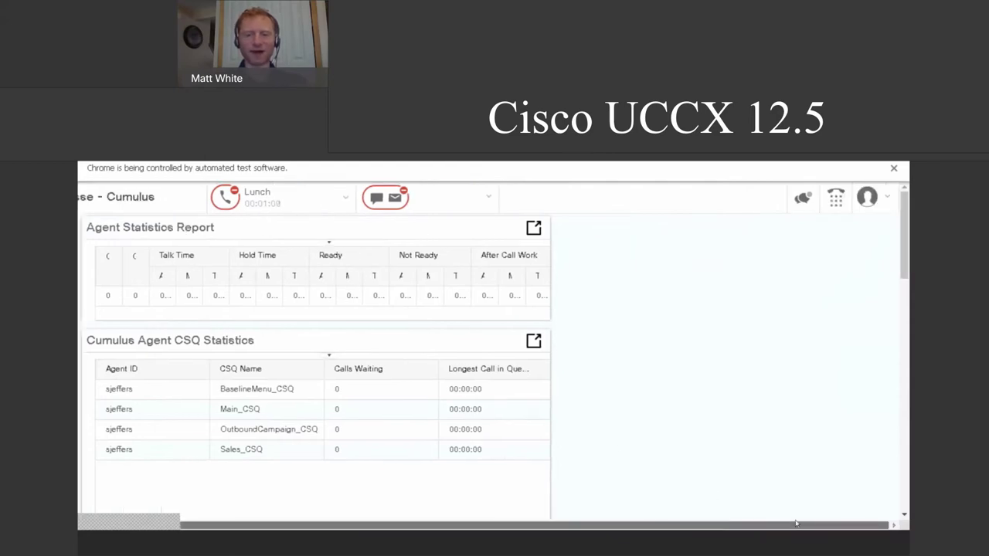
pyautogui.click(884, 202)
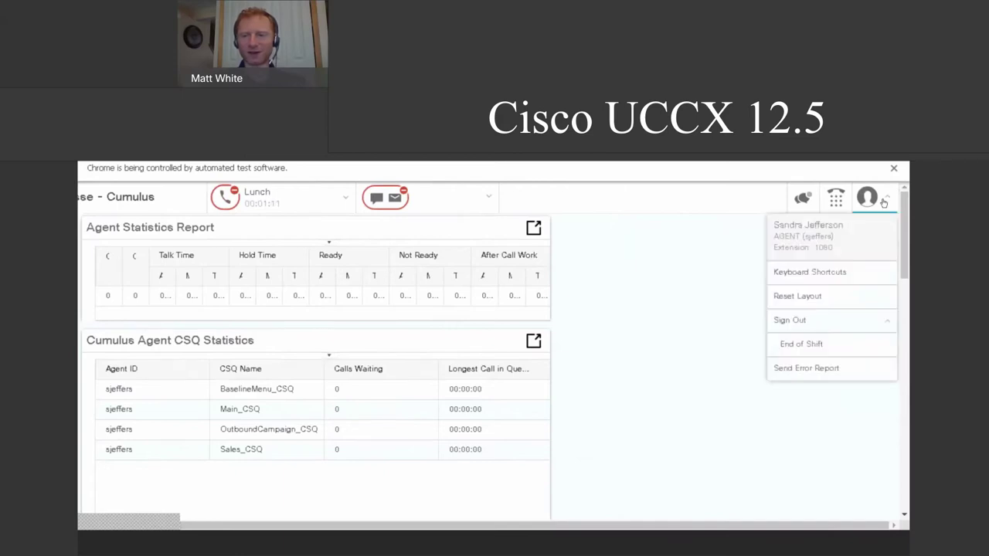
pyautogui.click(839, 275)
pyautogui.moveTo(686, 289); pyautogui.dragTo(683, 268)
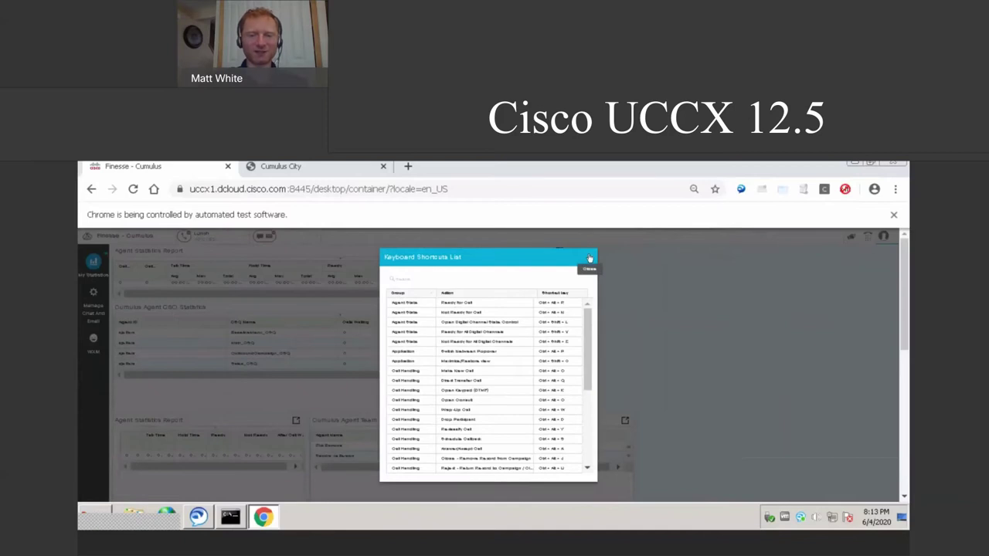
pyautogui.click(589, 258)
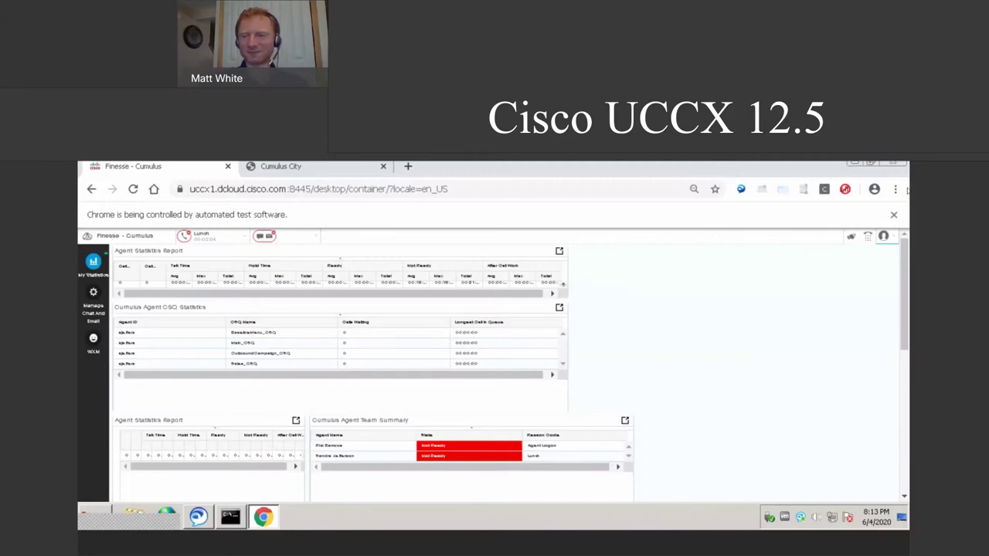
pyautogui.press('F11')
# - Look through the available voice states and return the agent from Lunch to Ready
pyautogui.scroll(1, 900, 244)
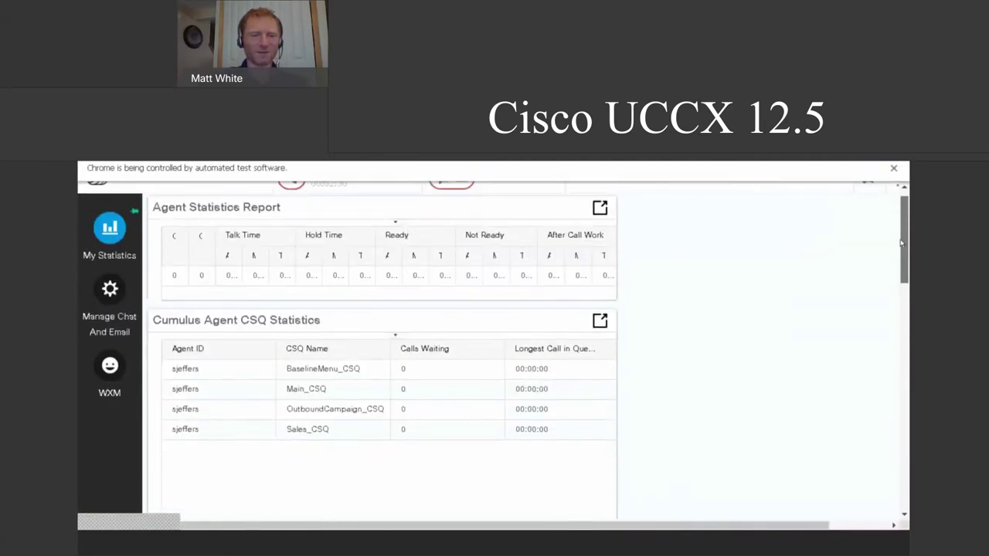
pyautogui.scroll(1, 896, 232)
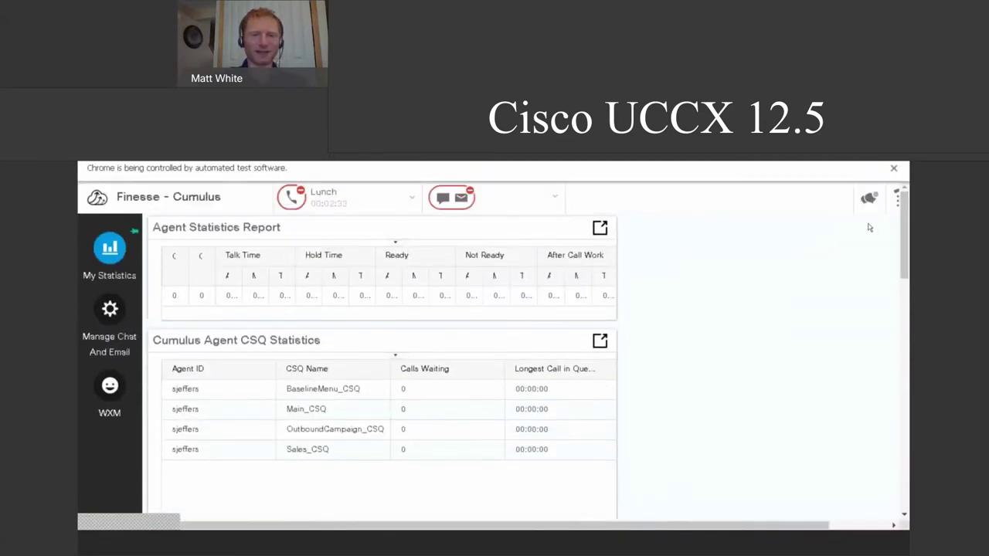
pyautogui.click(370, 210)
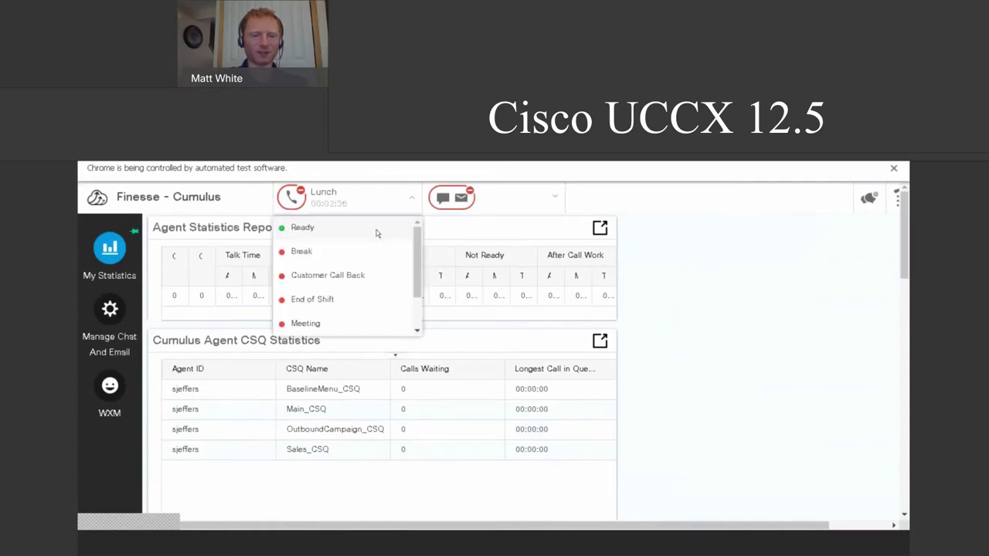
pyautogui.scroll(-1, 418, 251)
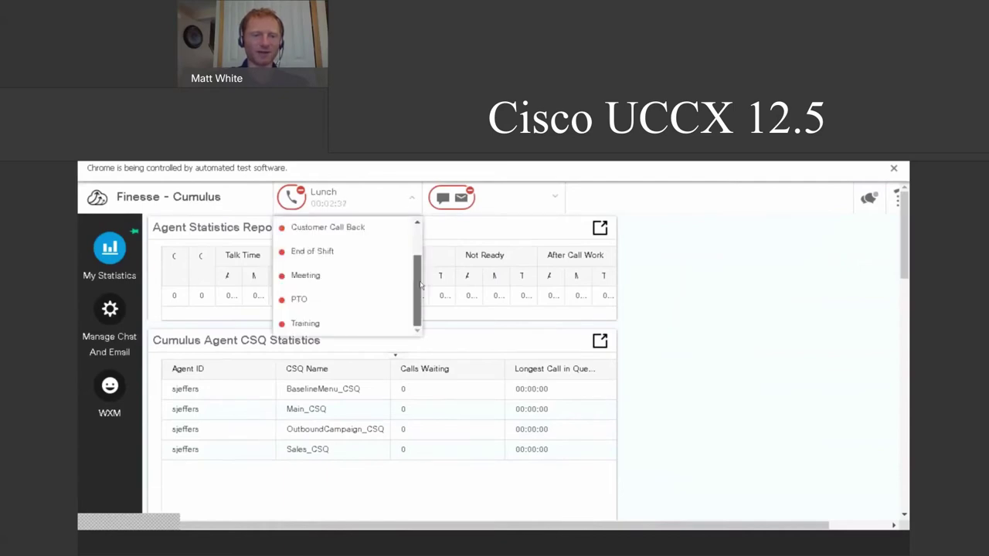
pyautogui.scroll(1, 349, 221)
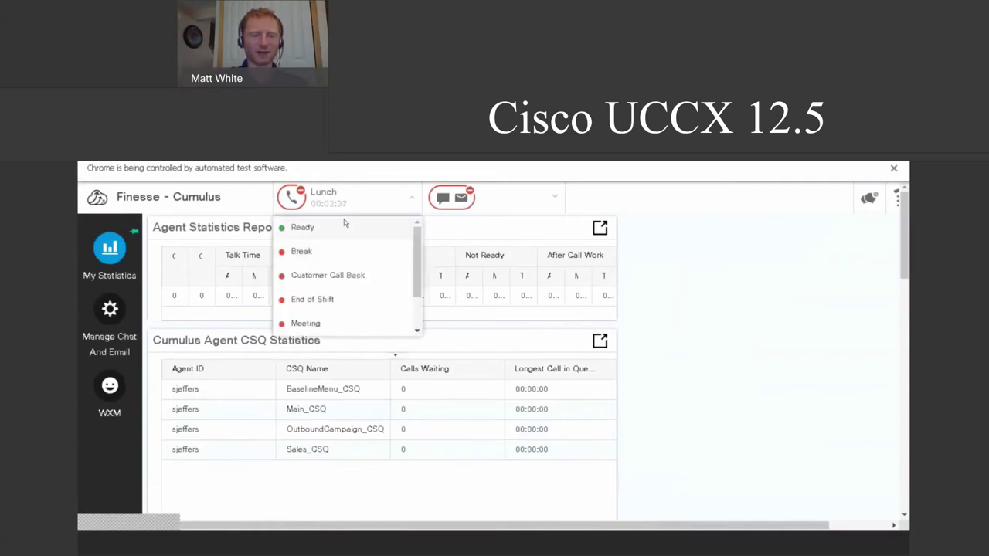
pyautogui.click(343, 225)
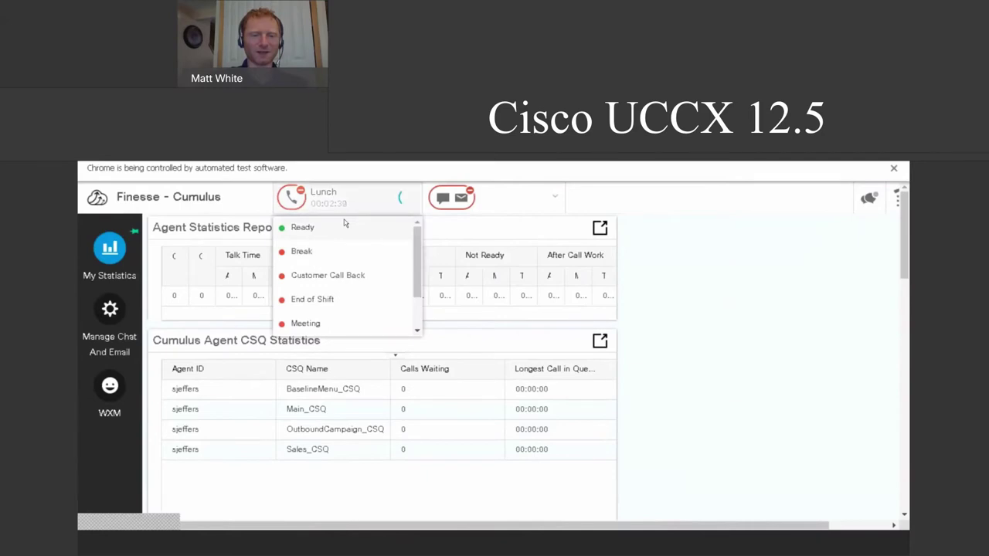
# - Set the Chat and Email state to Ready, and switch it back to Not Ready
pyautogui.click(511, 203)
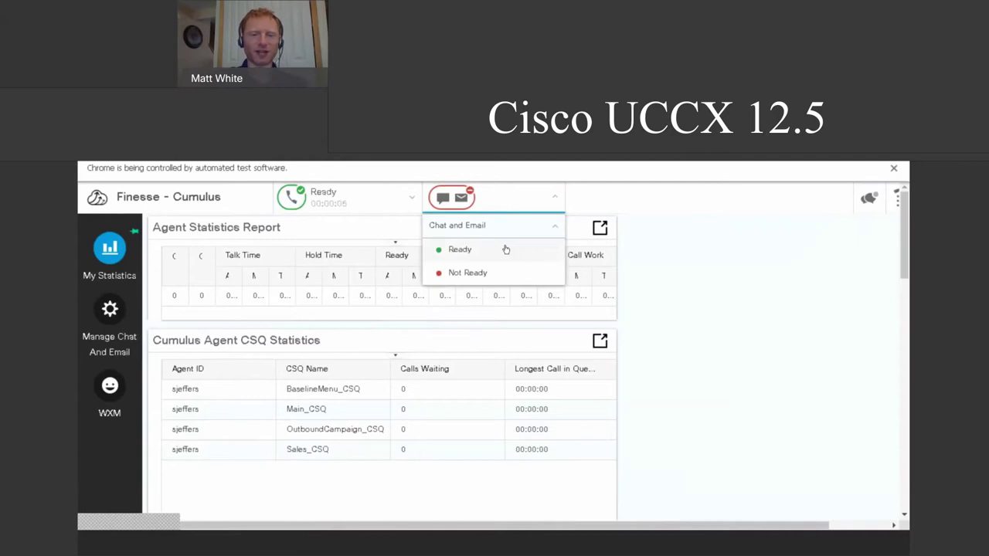
pyautogui.click(505, 249)
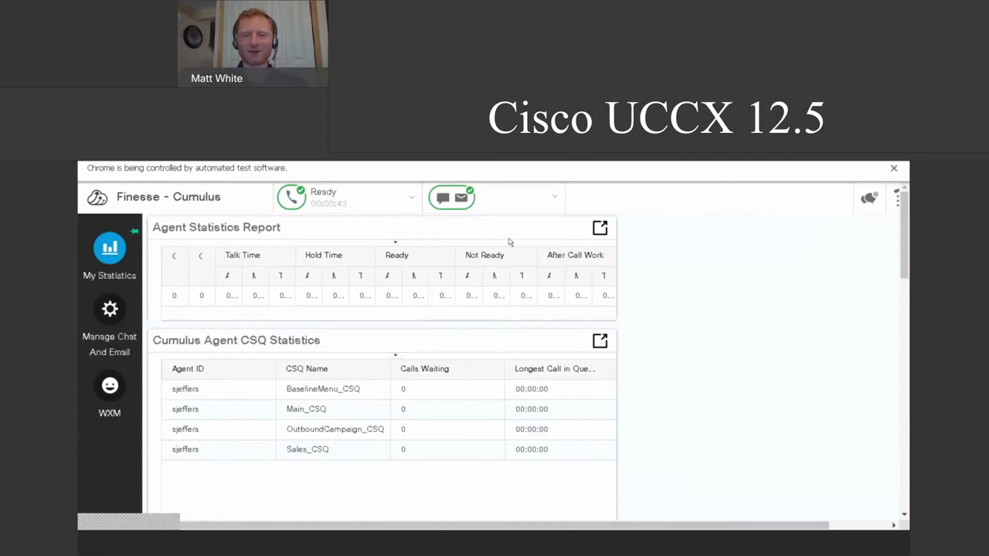
pyautogui.click(503, 207)
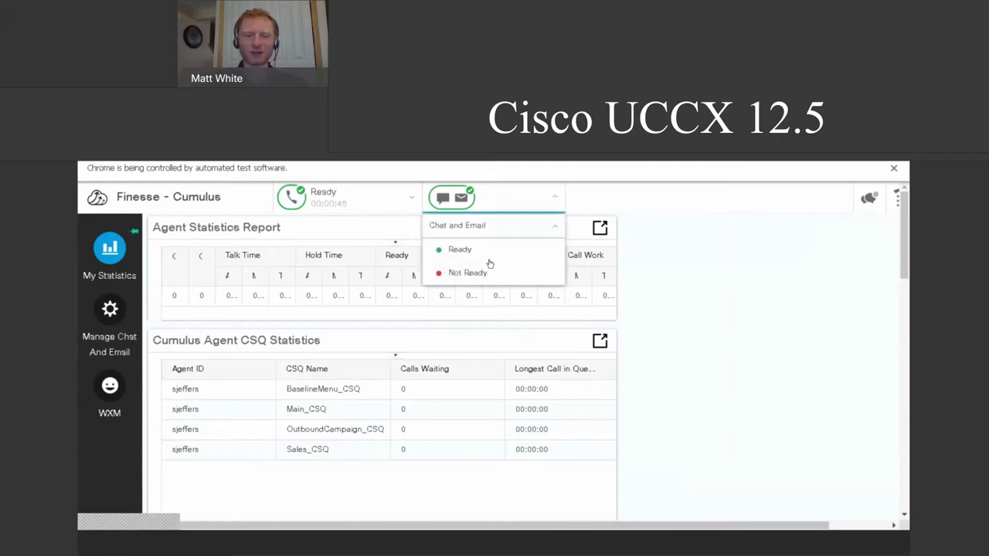
pyautogui.click(471, 273)
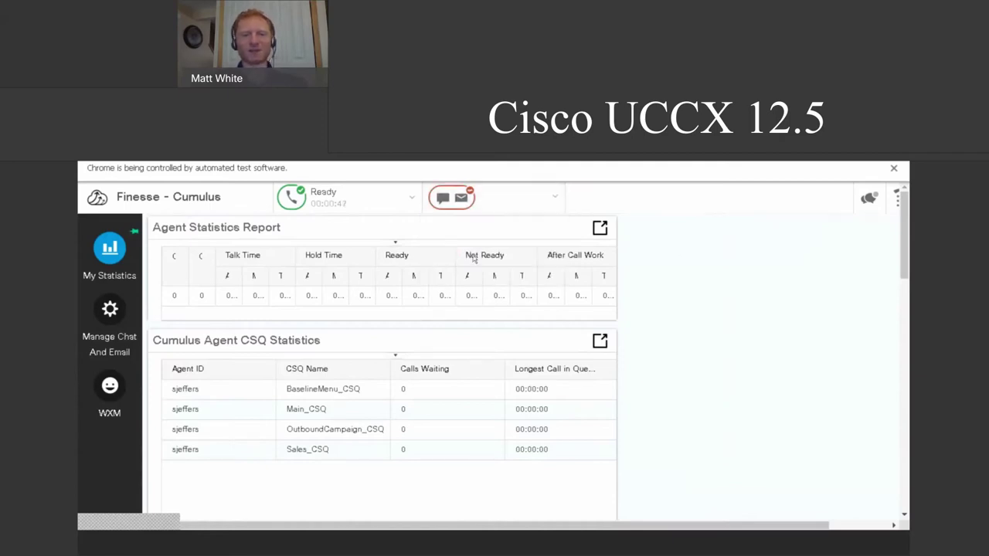
# - Set the agent's voice state to Training
pyautogui.click(411, 201)
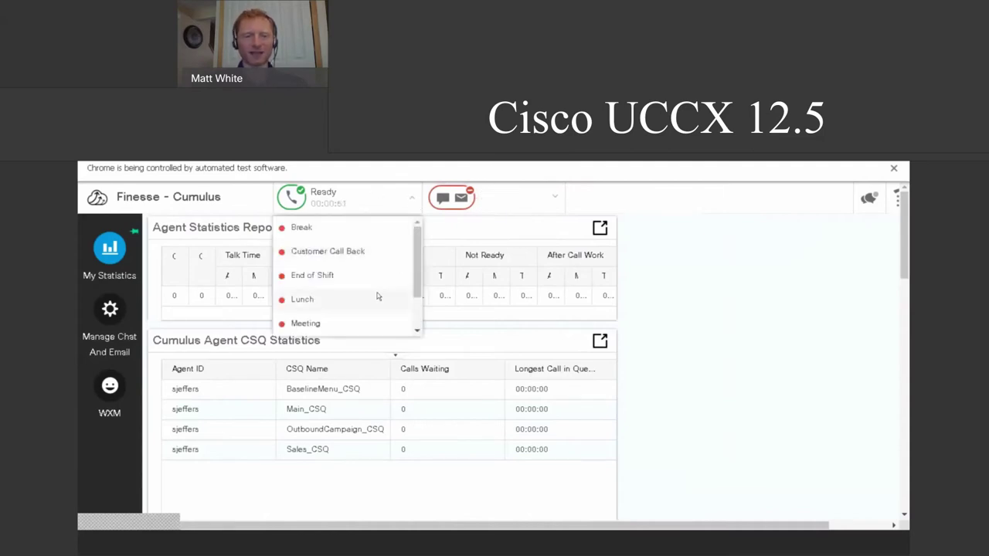
pyautogui.moveTo(416, 284); pyautogui.dragTo(416, 318)
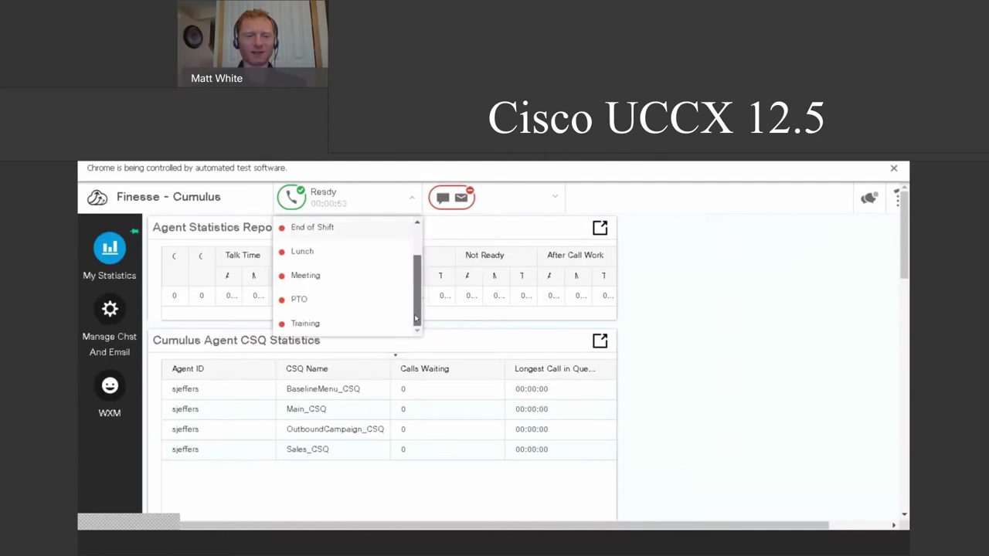
pyautogui.click(334, 325)
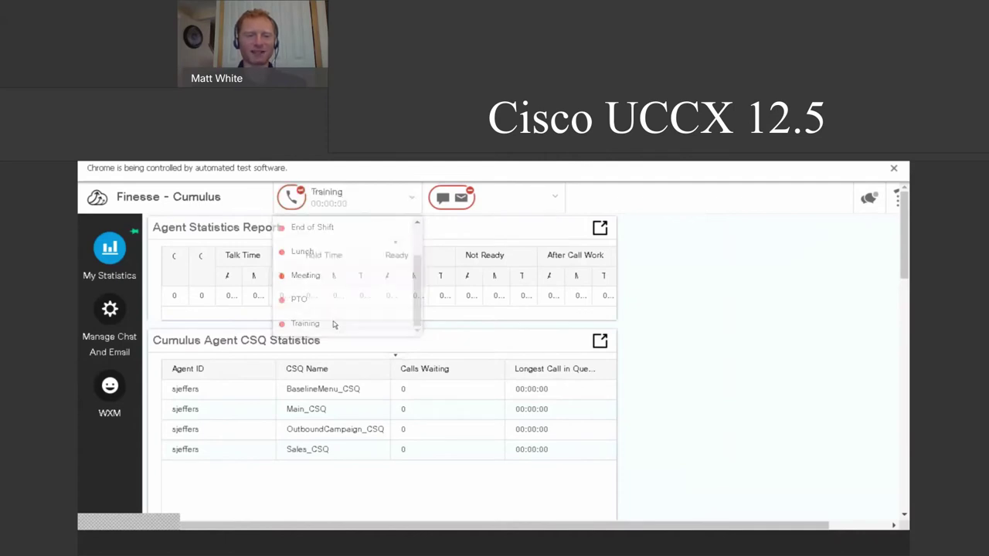
# - Set the Chat and Email state to Ready and change the agent's voice state from Training to Ready
pyautogui.click(550, 190)
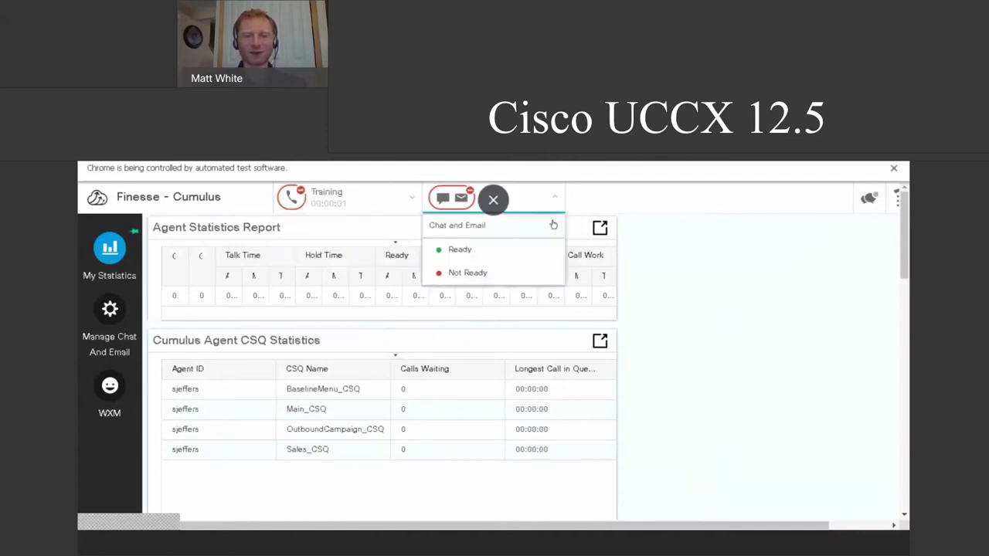
pyautogui.click(522, 252)
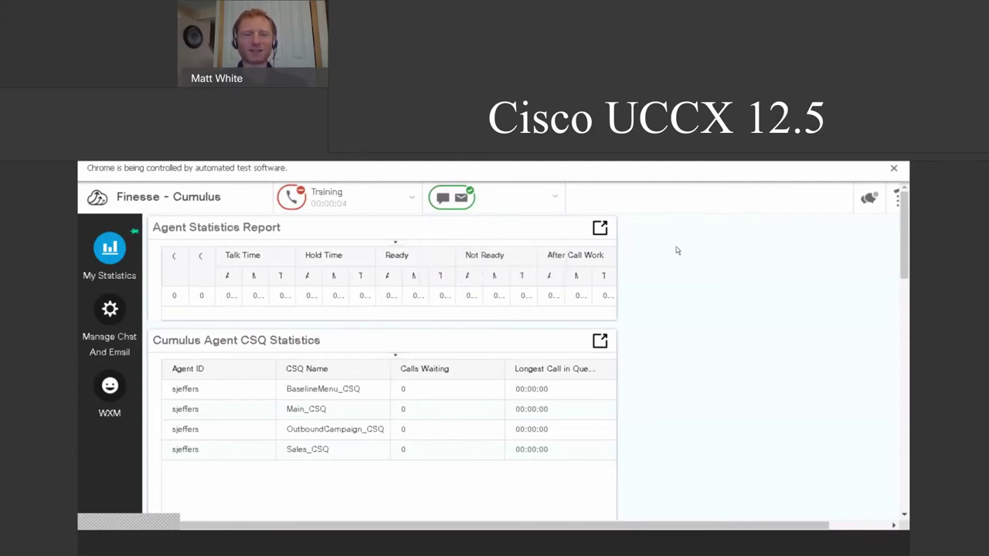
pyautogui.click(503, 202)
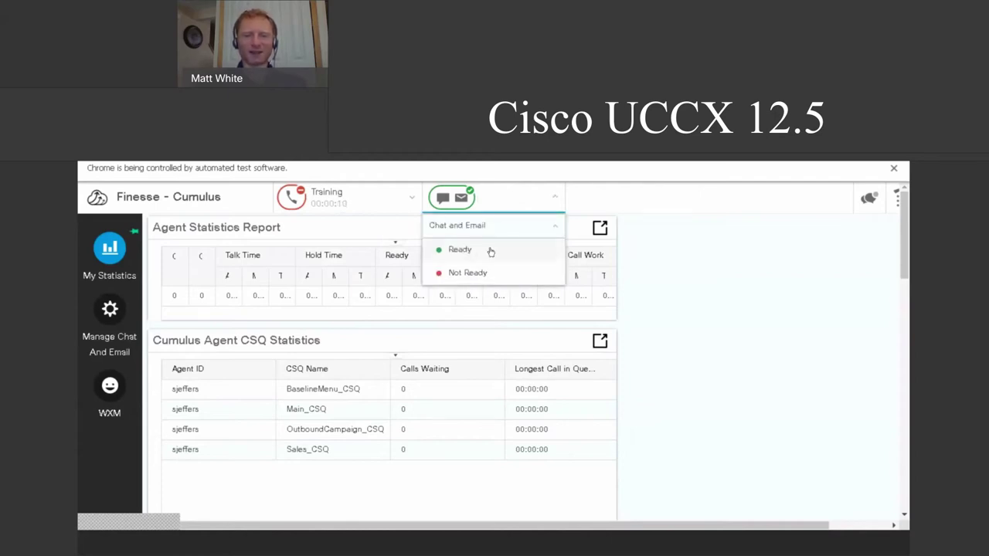
pyautogui.click(409, 202)
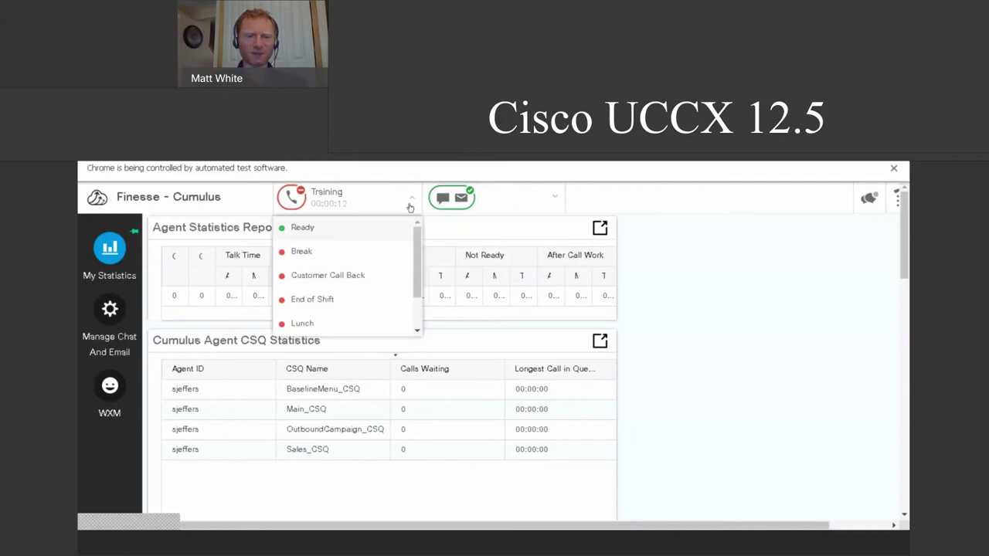
pyautogui.click(375, 228)
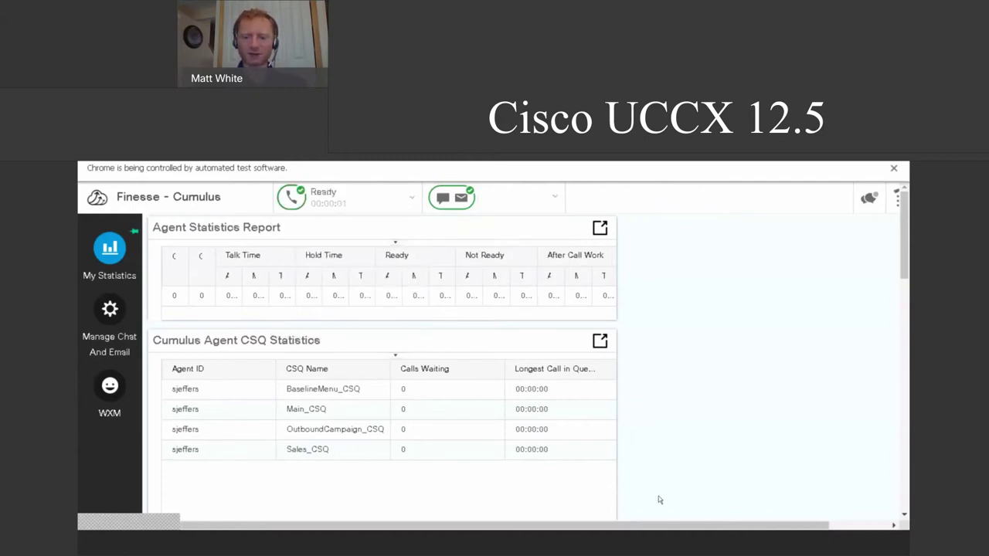
# - Examine the agent's profile options, the phone book contacts and the dial pad, and close the dialer
pyautogui.moveTo(662, 525); pyautogui.dragTo(753, 522)
pyautogui.click(878, 206)
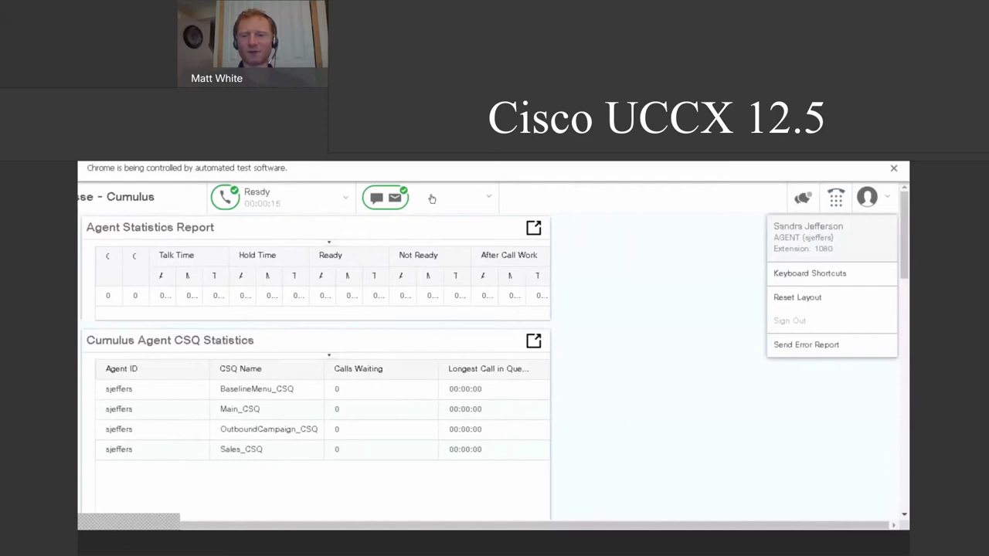
pyautogui.click(836, 198)
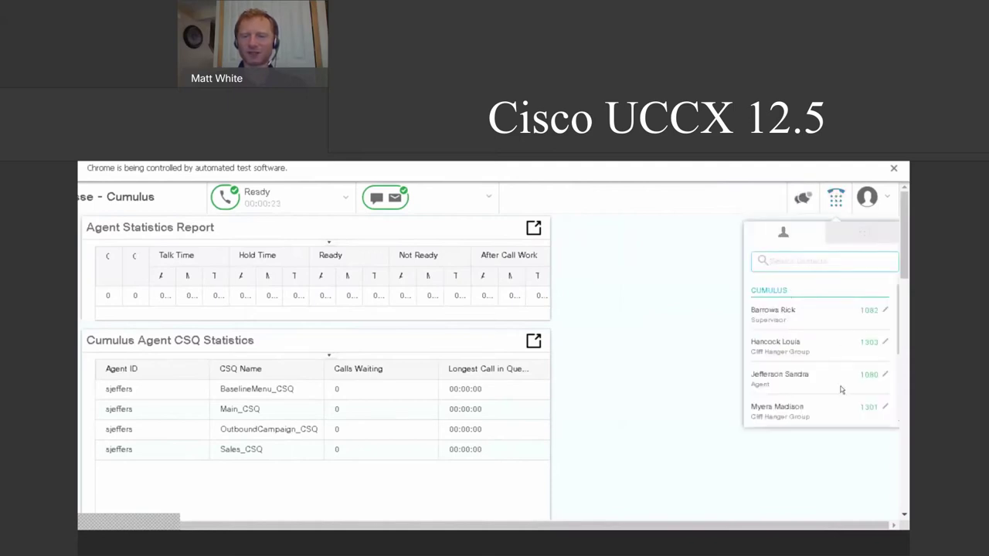
pyautogui.click(830, 262)
pyautogui.click(856, 234)
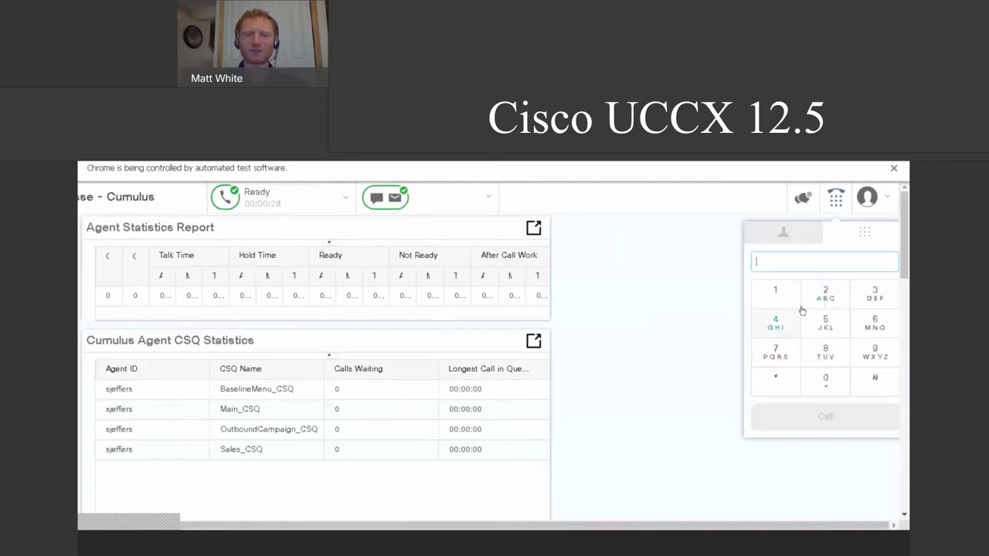
pyautogui.click(835, 198)
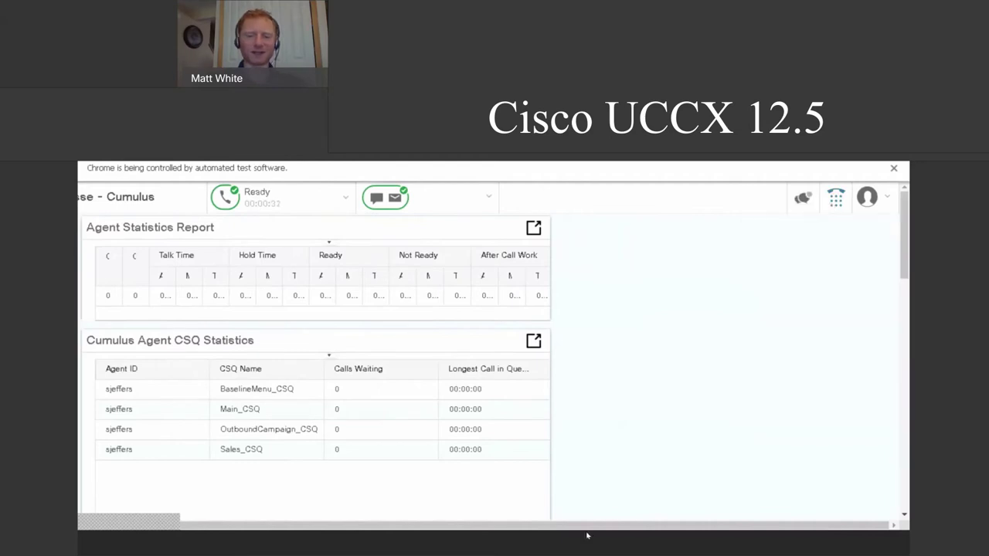
pyautogui.moveTo(587, 531); pyautogui.dragTo(468, 539)
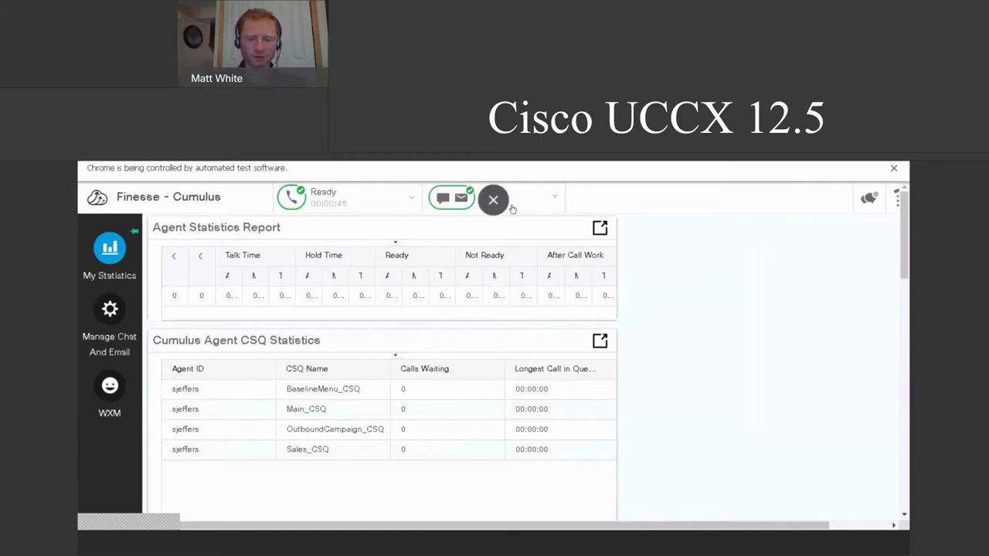
# - Leave full screen, start Chat with Bot through Talk to an Expert on the Cumulus City site, and send "agent"
pyautogui.click(495, 200)
pyautogui.click(315, 165)
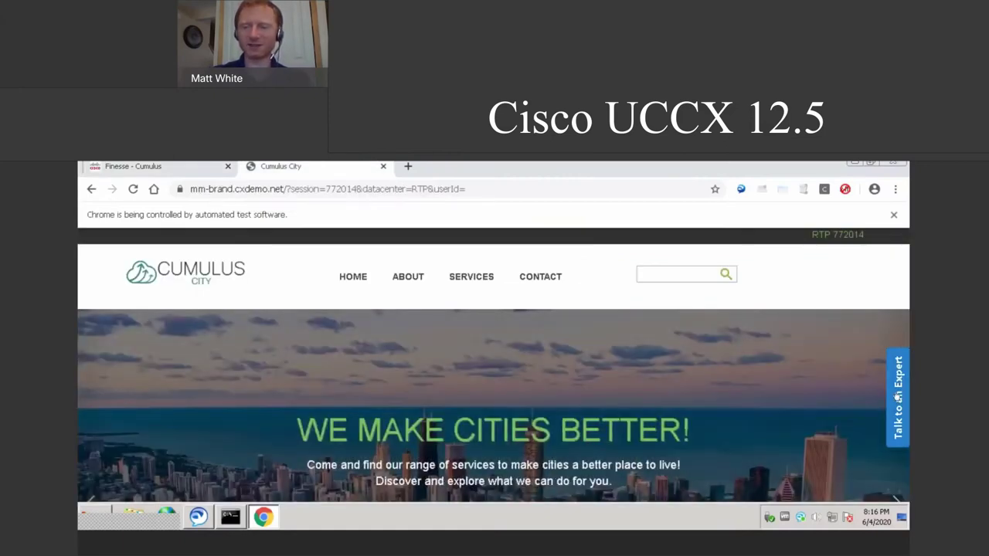
pyautogui.click(896, 396)
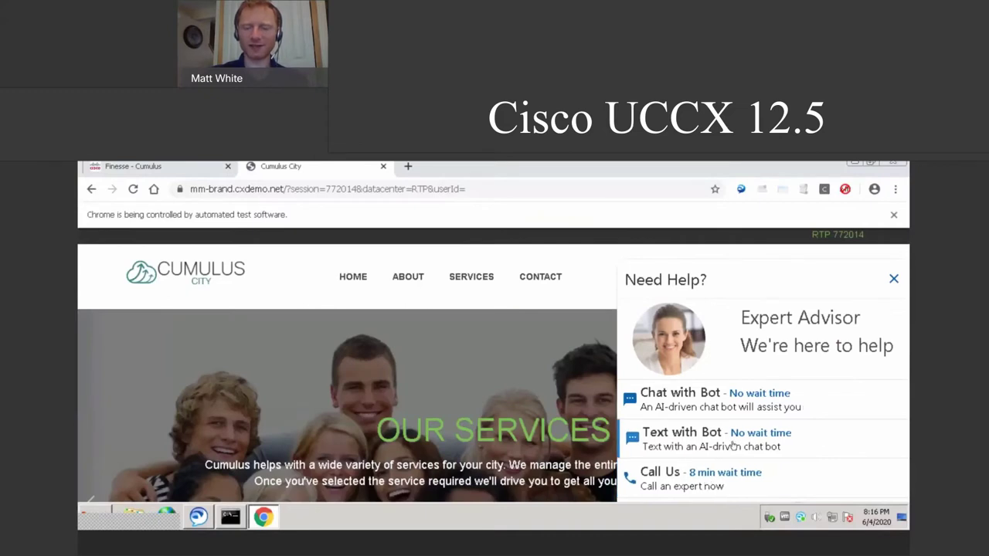
pyautogui.click(739, 401)
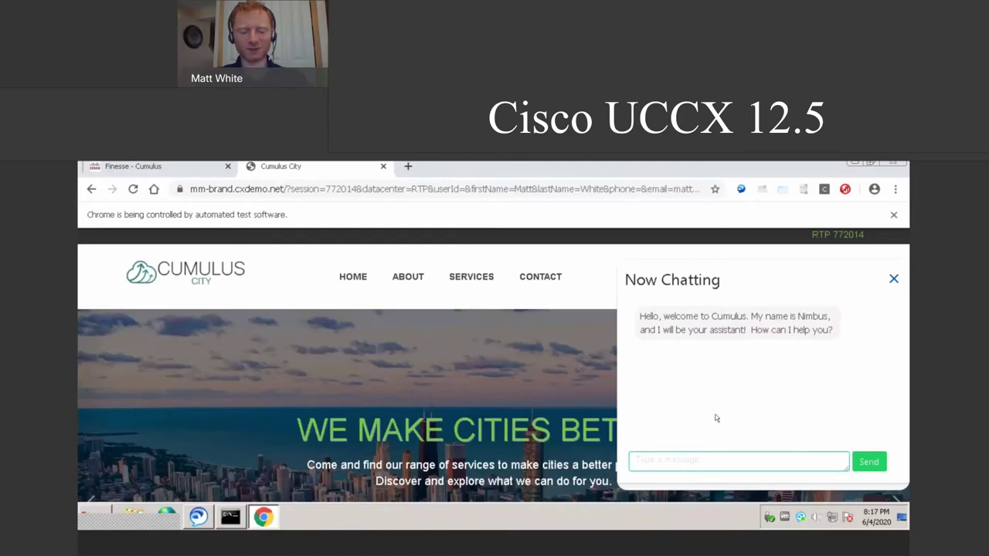
pyautogui.write('agent')
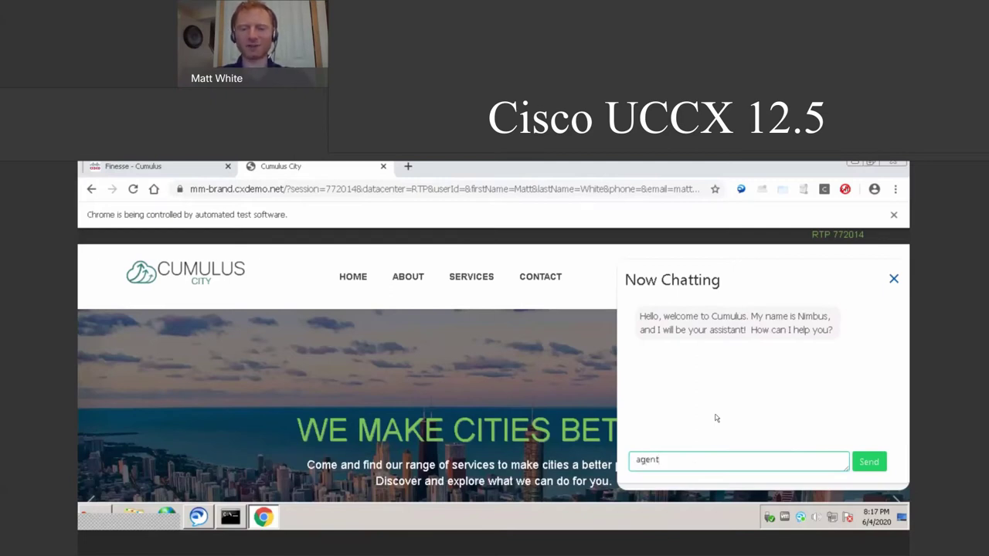
pyautogui.press('Return')
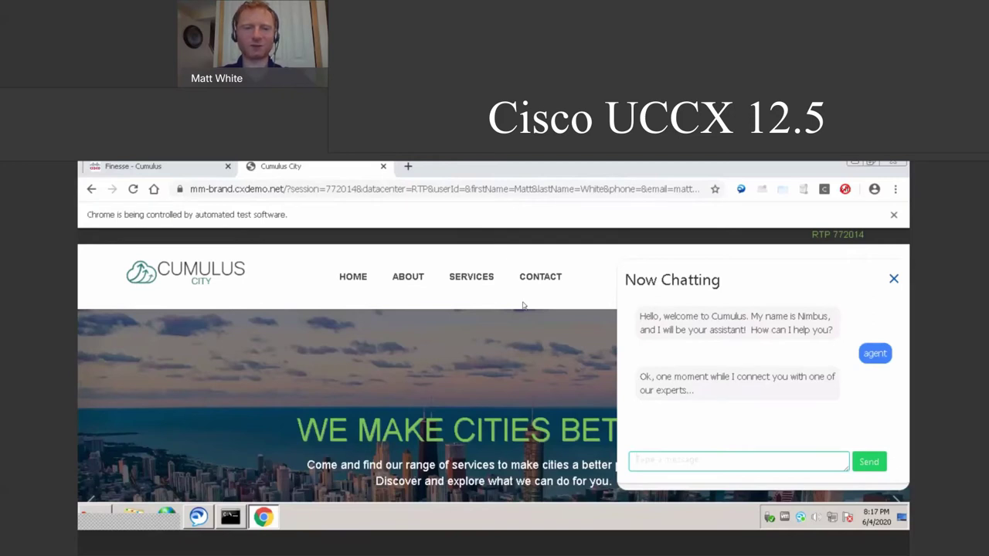
# - Accept the incoming ChatBot request on the Finesse desktop and look through the transferred conversation
pyautogui.click(195, 169)
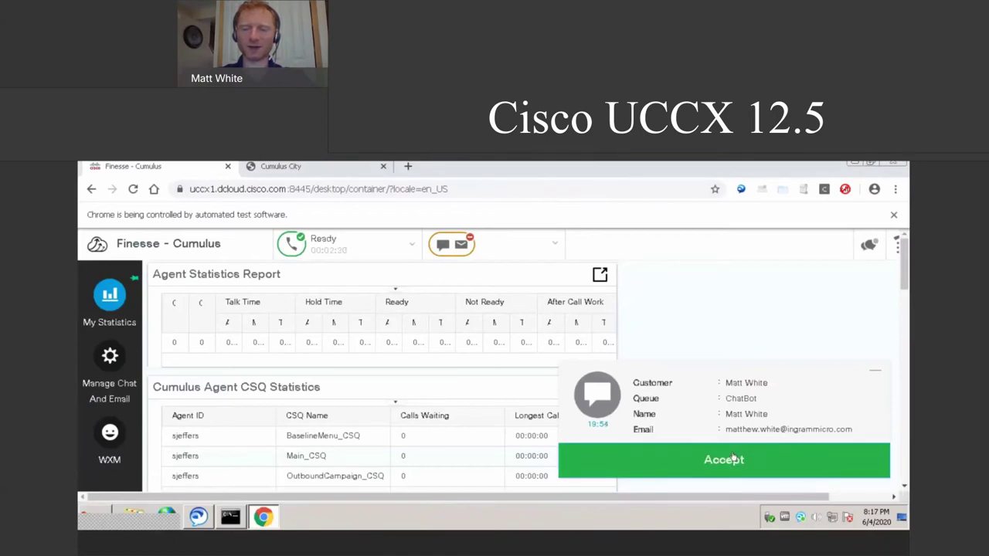
pyautogui.click(733, 459)
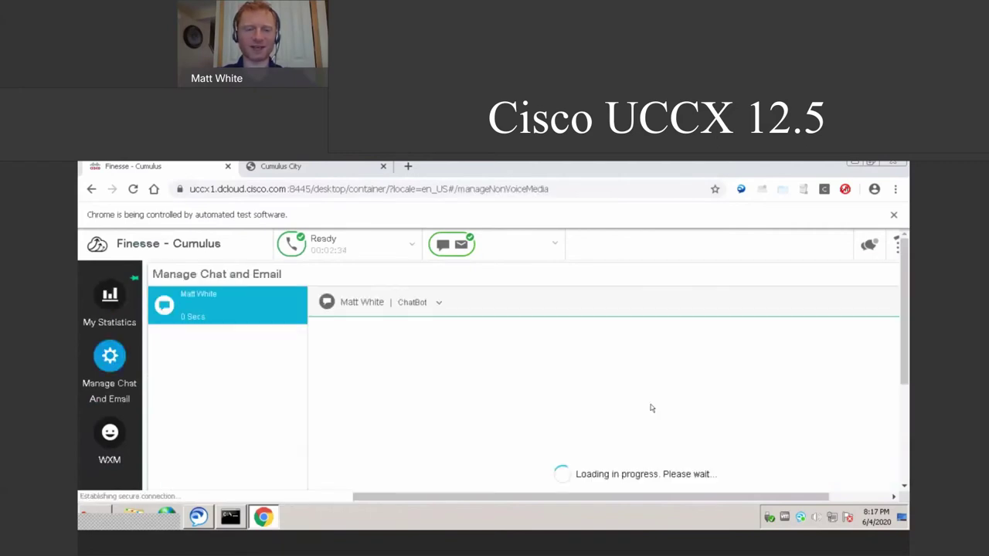
pyautogui.scroll(-2, 287, 393)
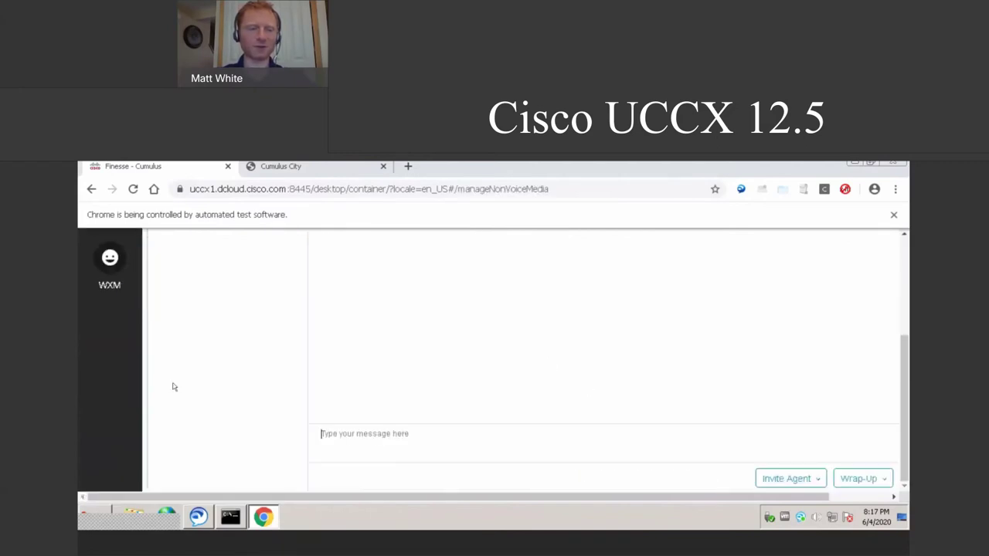
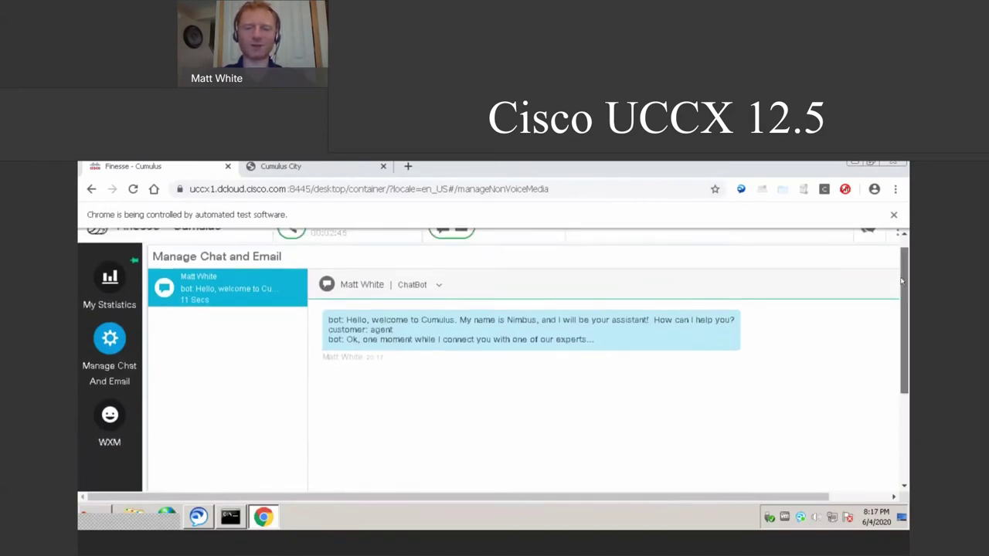
pyautogui.scroll(1, 898, 270)
pyautogui.scroll(-5, 893, 314)
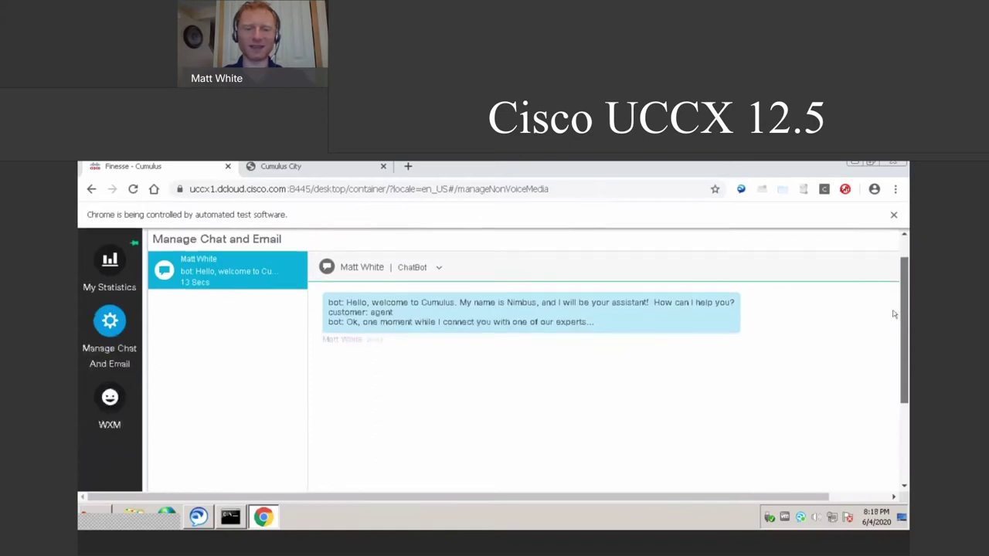
pyautogui.scroll(-1, 889, 382)
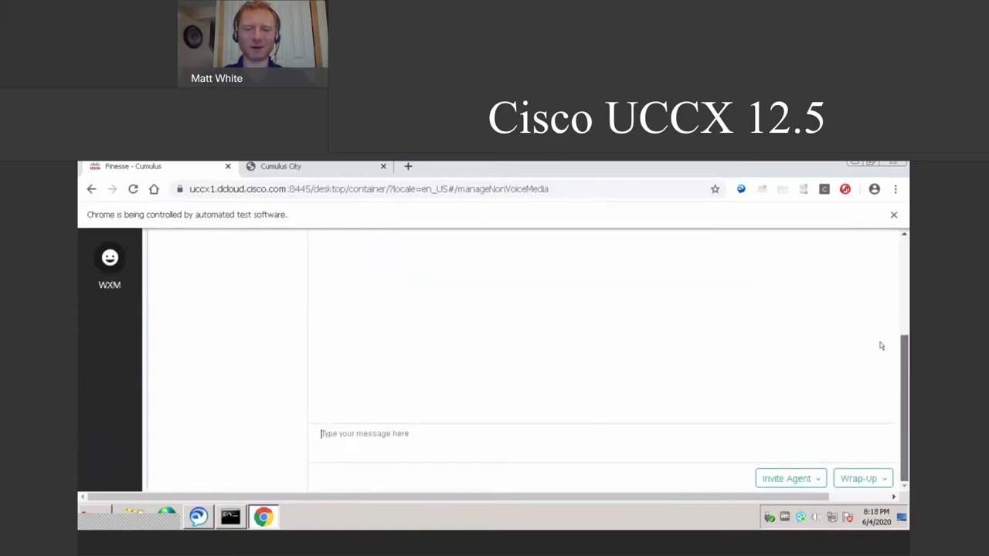
pyautogui.scroll(5, 879, 317)
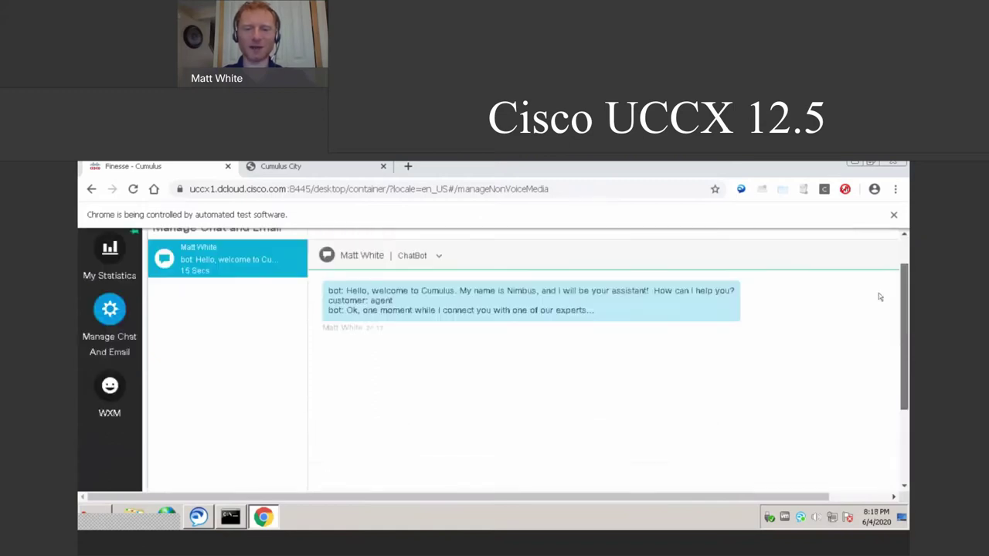
# - Reduce the browser zoom of the Finesse desktop to 75%
pyautogui.click(894, 189)
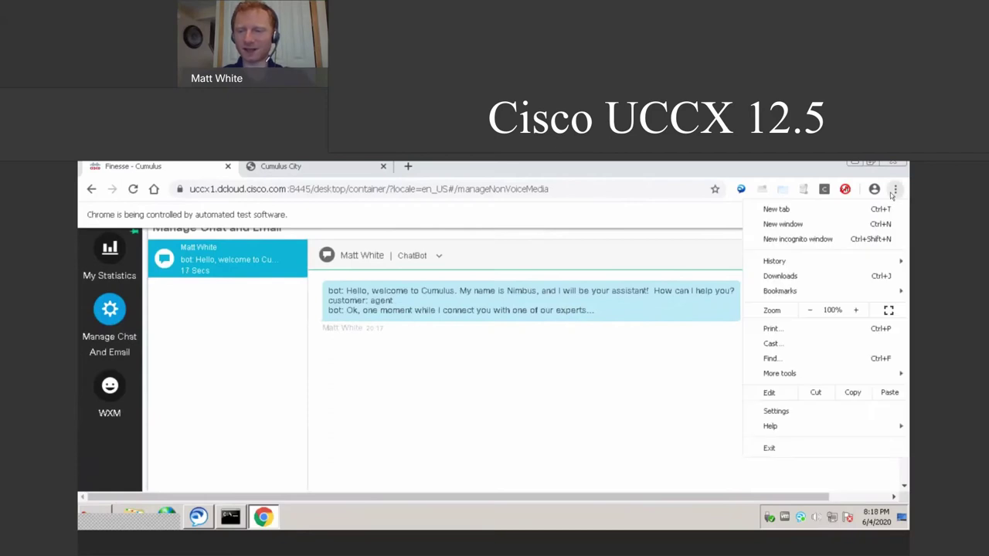
pyautogui.click(808, 310)
pyautogui.click(807, 311)
pyautogui.click(807, 311)
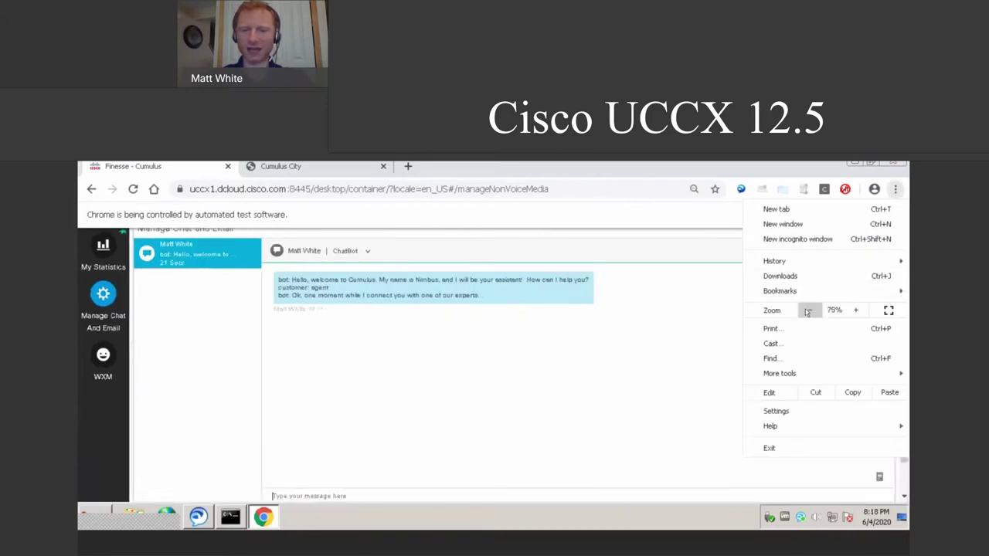
pyautogui.click(892, 190)
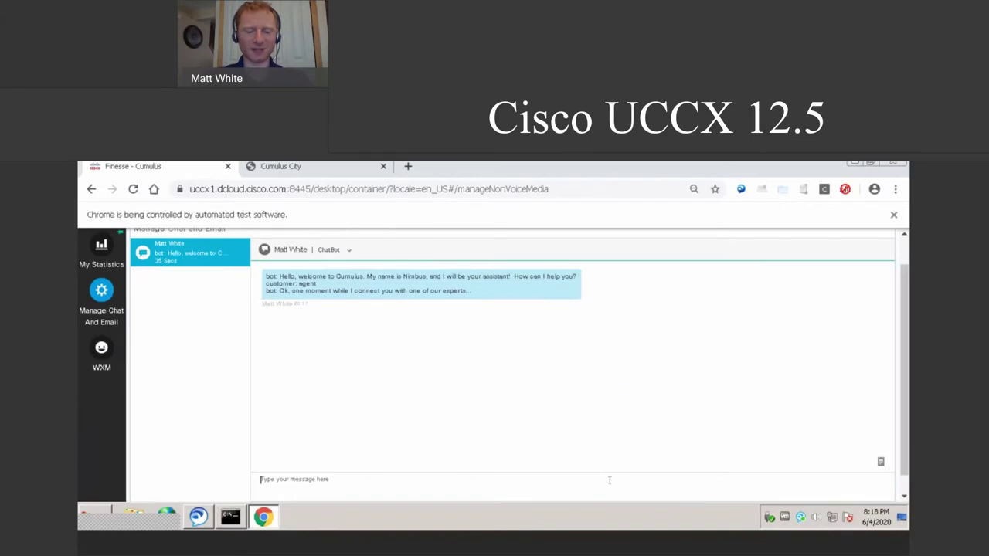
# - Send "Hi" to the customer, check the chat on the Cumulus City site and return to Finesse
pyautogui.write('Hi')
pyautogui.press('Return')
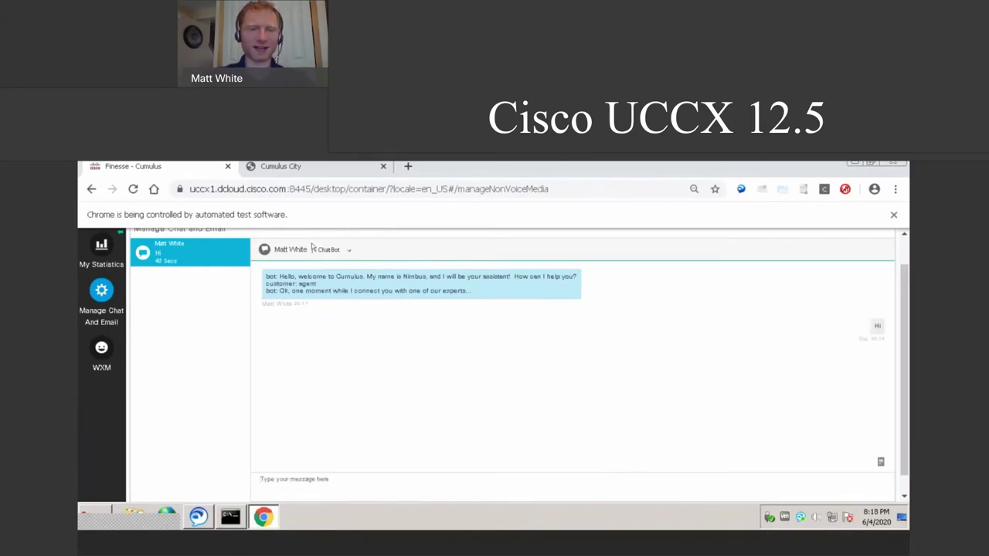
pyautogui.click(318, 166)
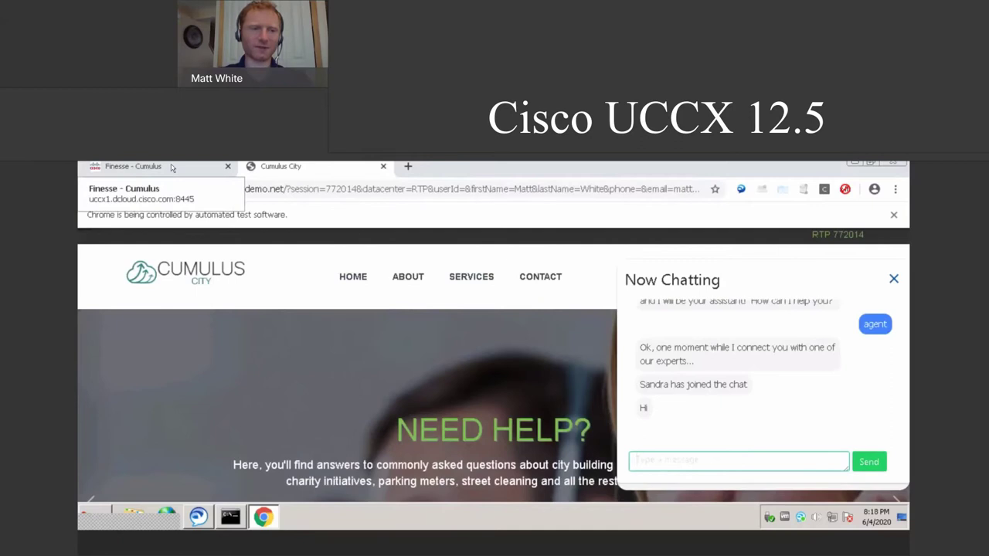
pyautogui.click(211, 171)
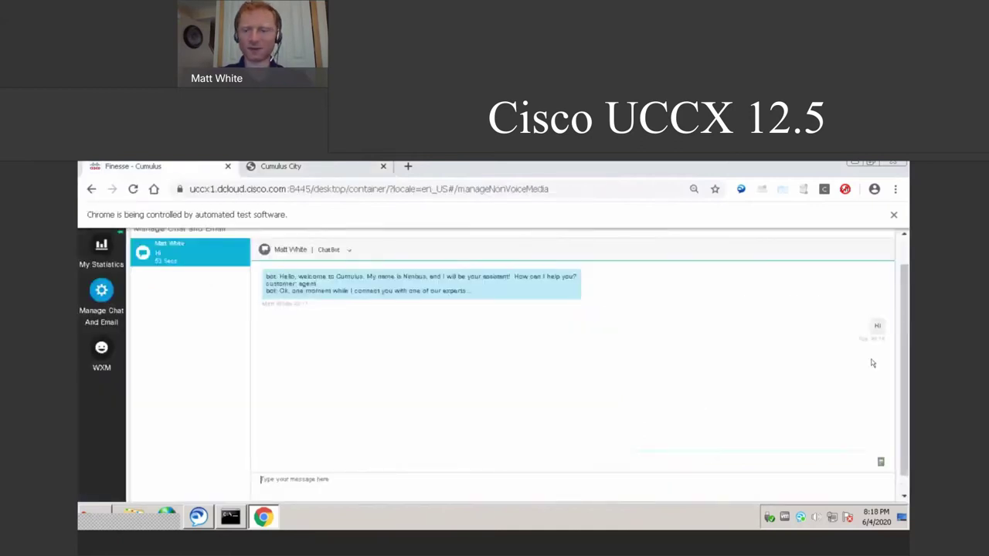
# - Apply the Travel wrap-up reason "Hotel discussion" to the active chat
pyautogui.scroll(-1, 900, 359)
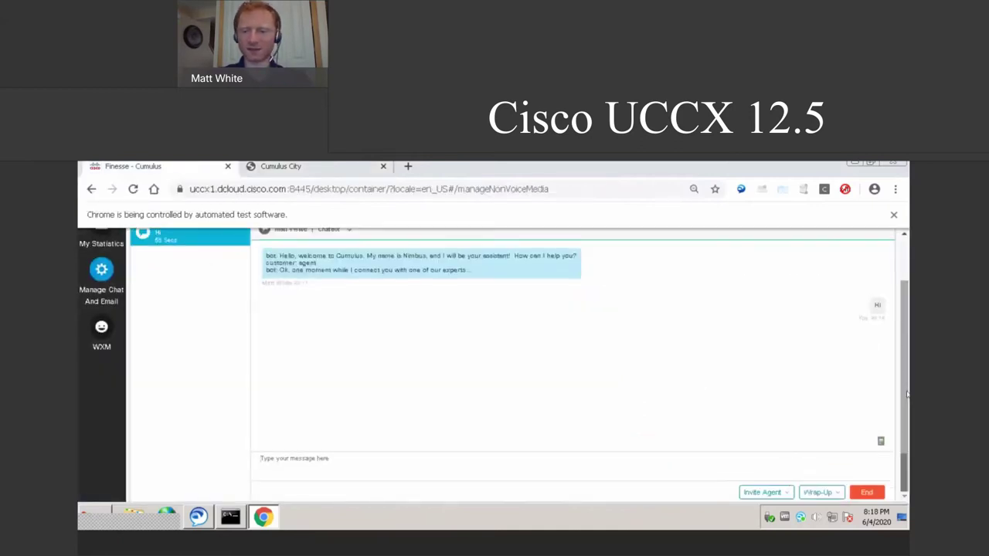
pyautogui.click(825, 492)
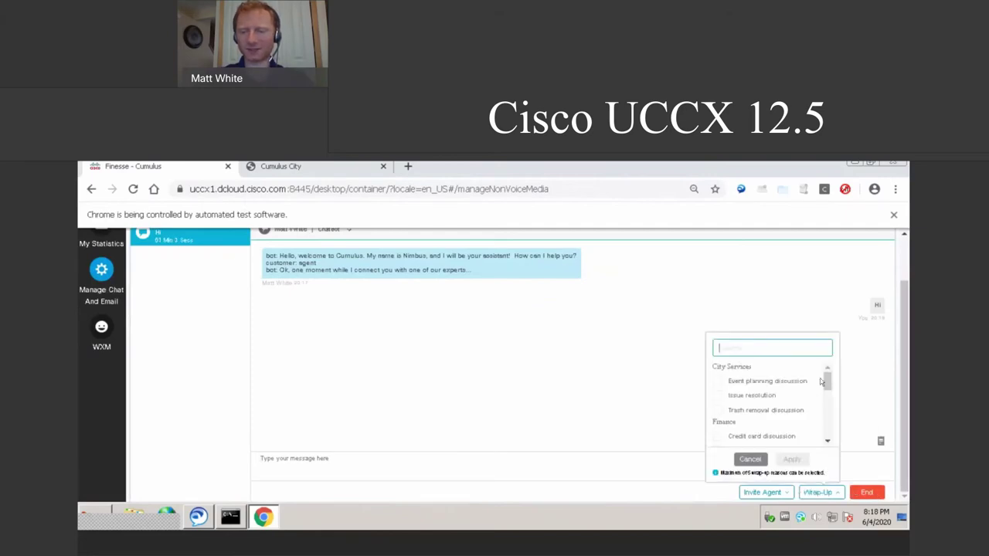
pyautogui.moveTo(825, 381); pyautogui.dragTo(825, 419)
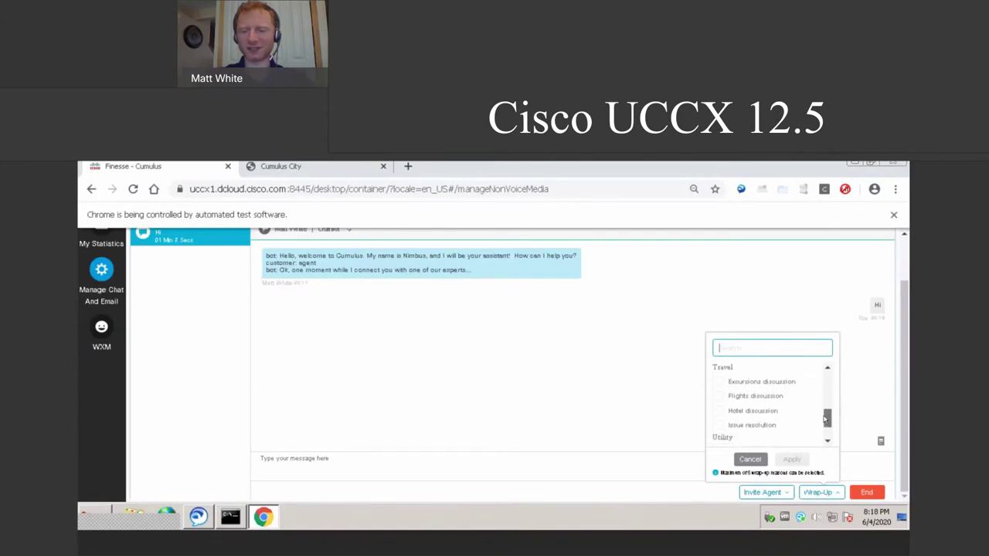
pyautogui.click(718, 412)
pyautogui.scroll(-2, 758, 437)
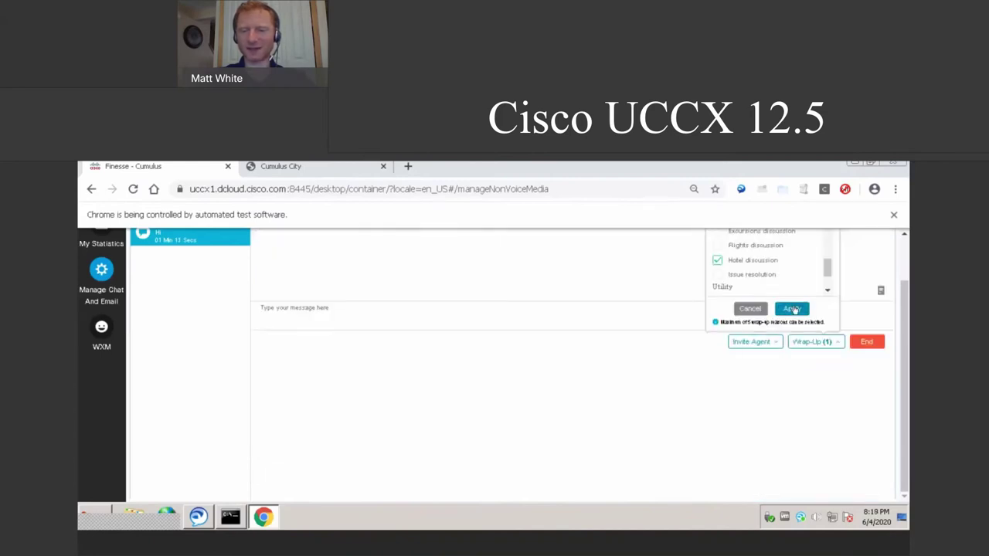
pyautogui.click(793, 309)
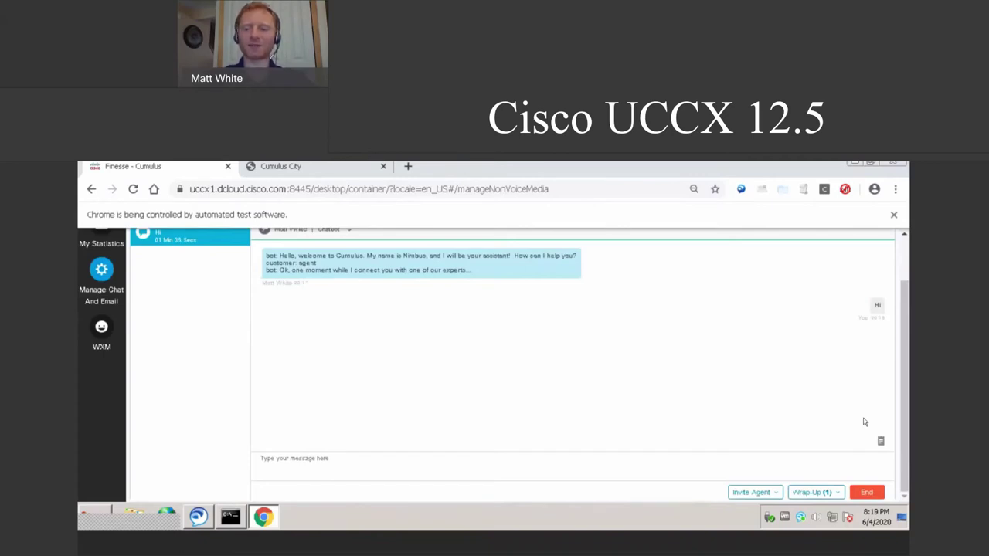
# - View the agent invitation form without sending an invitation, and end the customer chat for all participants
pyautogui.moveTo(901, 399); pyautogui.dragTo(899, 456)
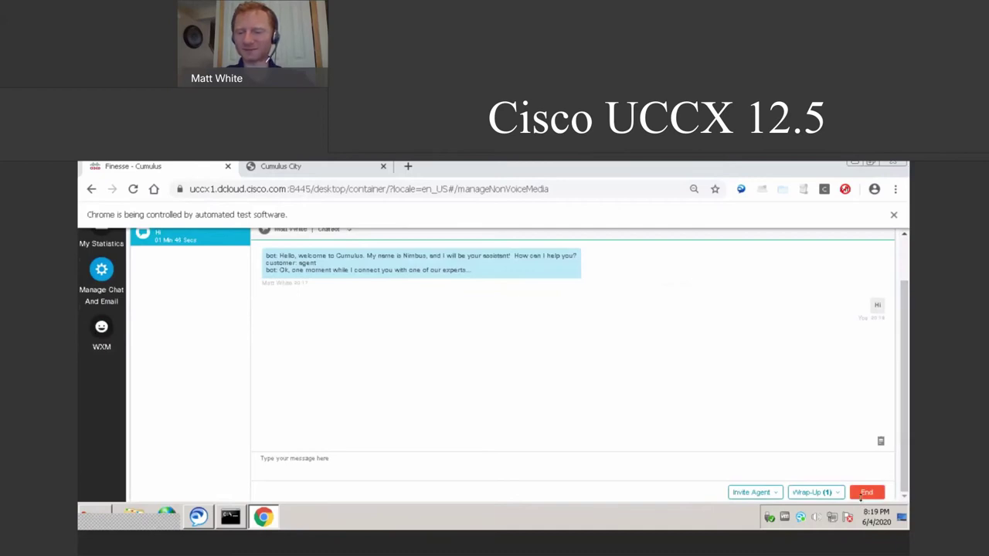
pyautogui.click(772, 493)
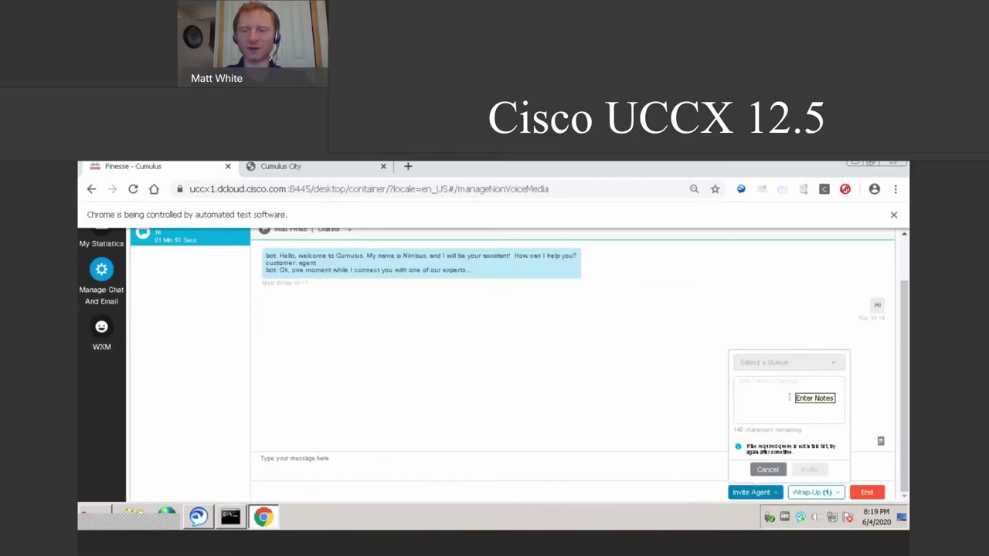
pyautogui.click(760, 470)
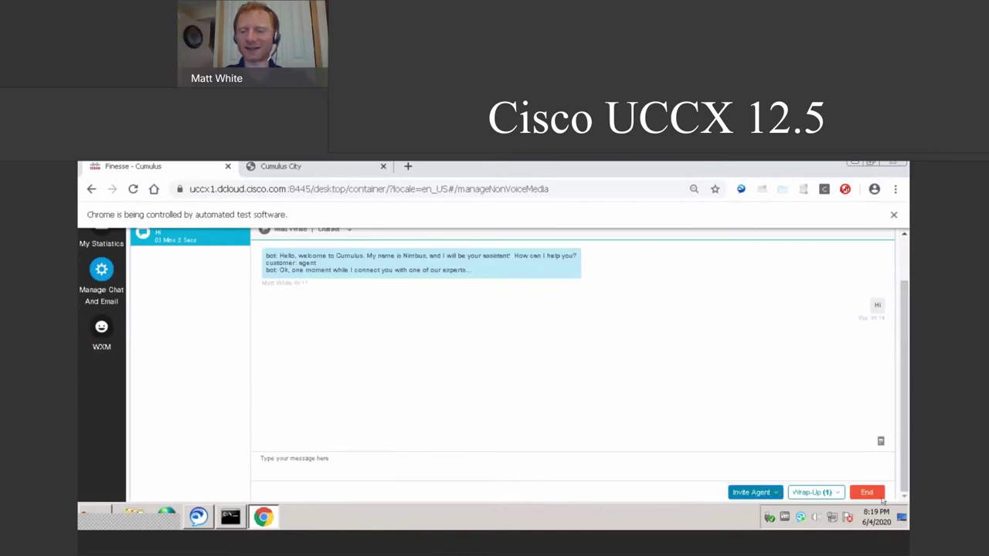
pyautogui.click(864, 492)
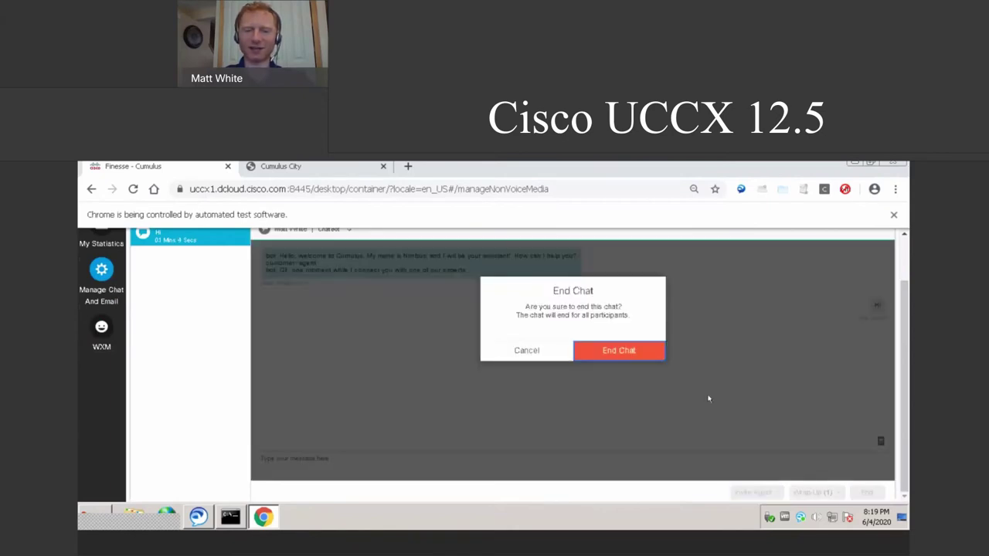
pyautogui.click(618, 355)
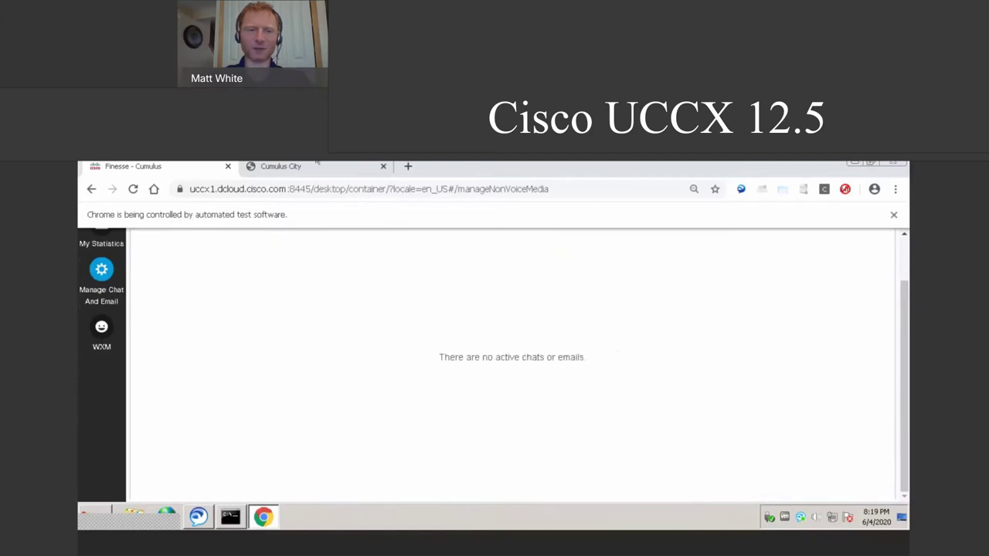
# - Answer the post-chat survey on the Cumulus City site, rating the service 2 and the likelihood of recommending Cumulus 4
pyautogui.click(316, 165)
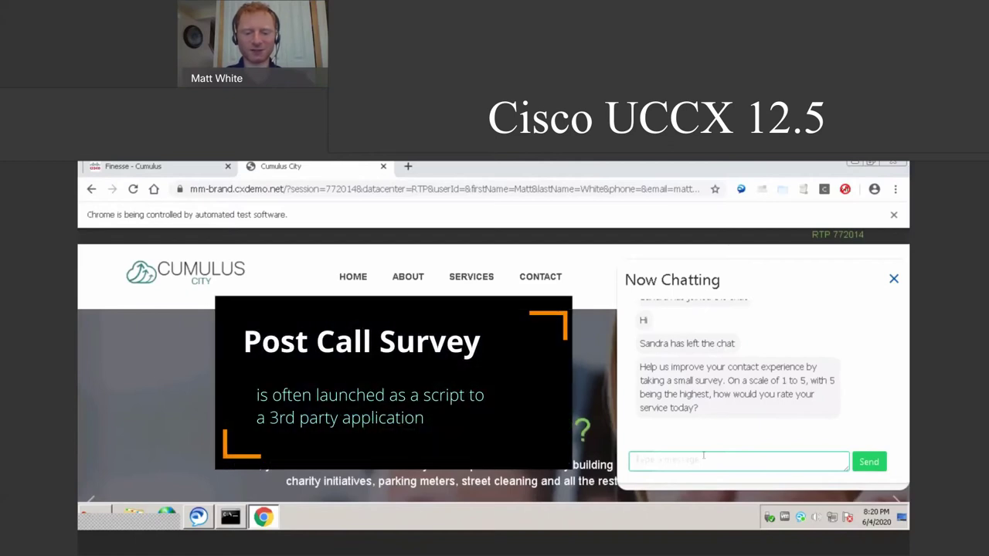
pyautogui.write('2')
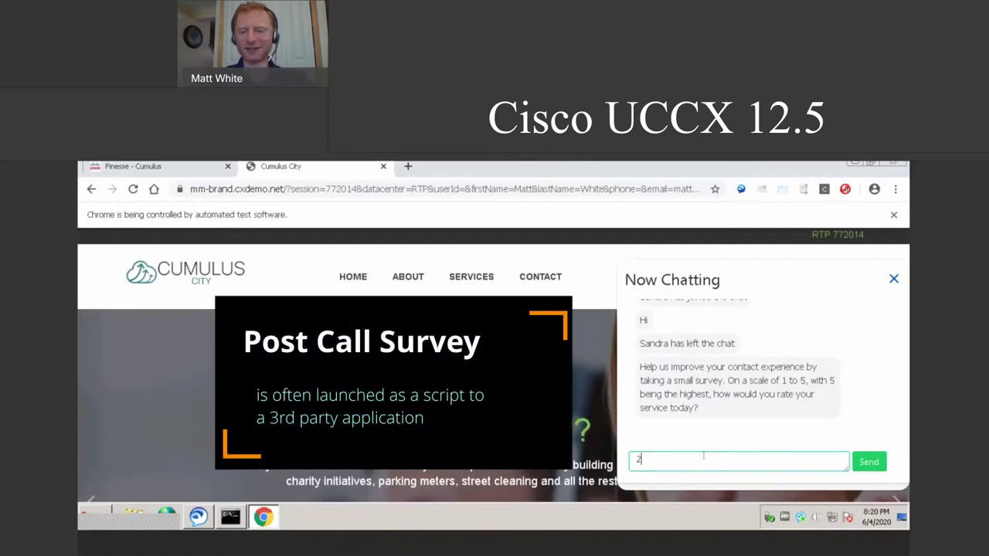
pyautogui.click(867, 461)
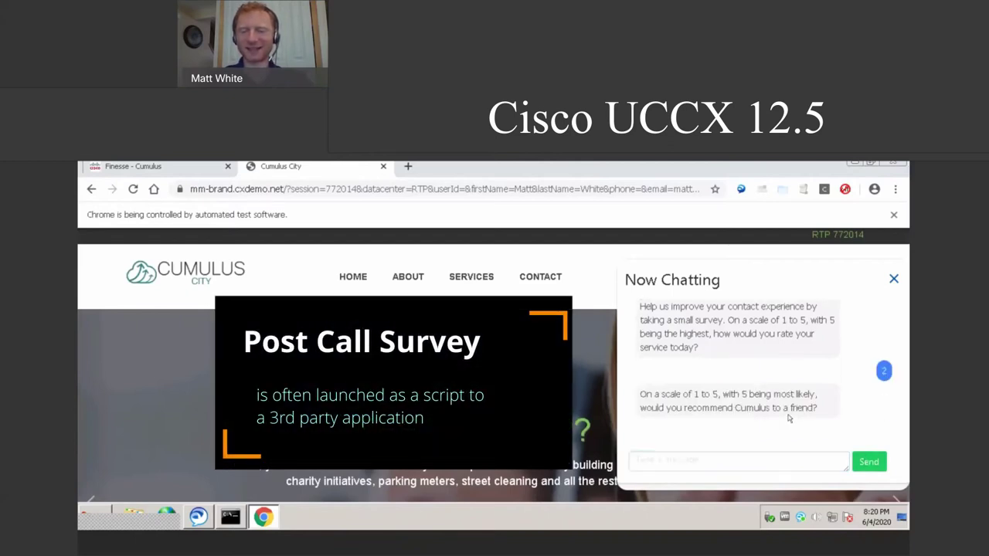
pyautogui.click(731, 461)
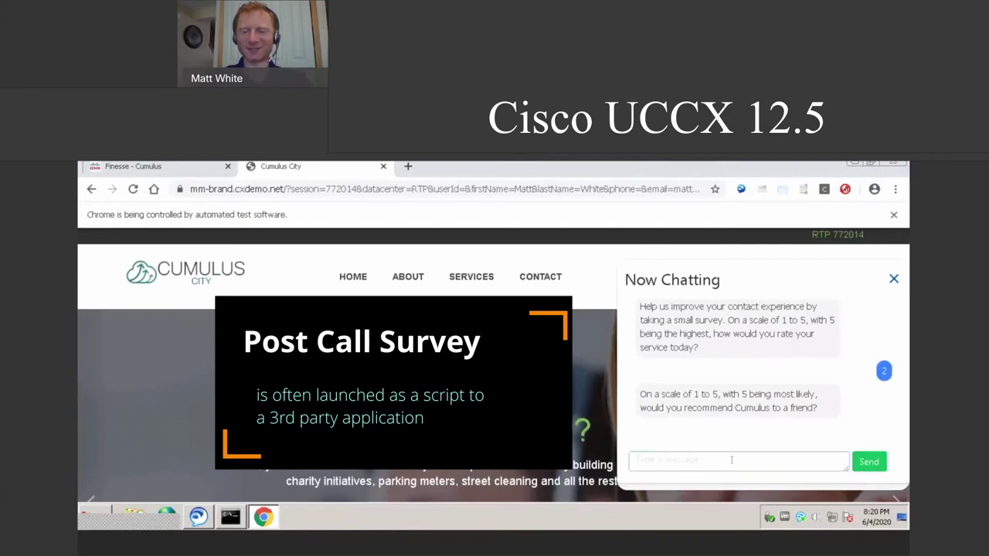
pyautogui.click(731, 460)
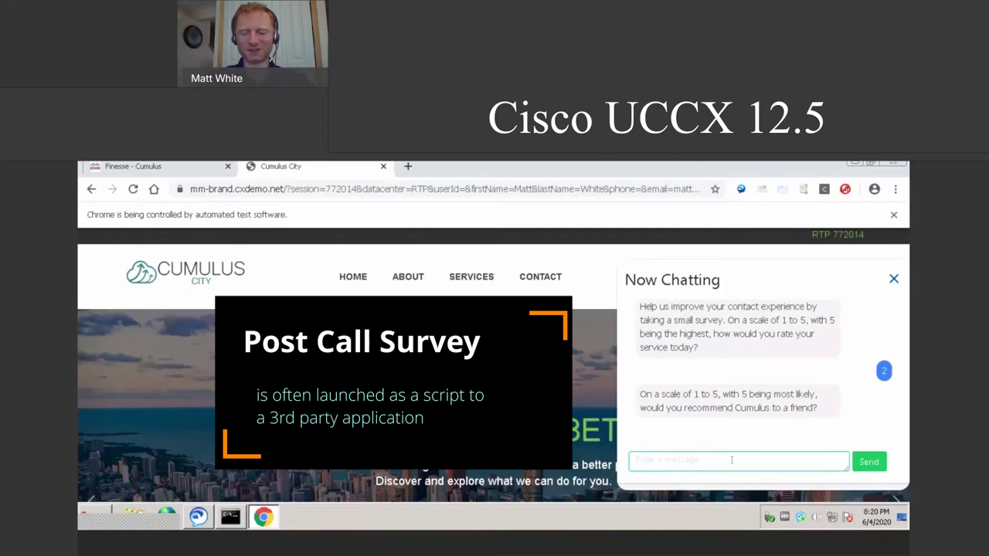
pyautogui.write('4')
pyautogui.press('Return')
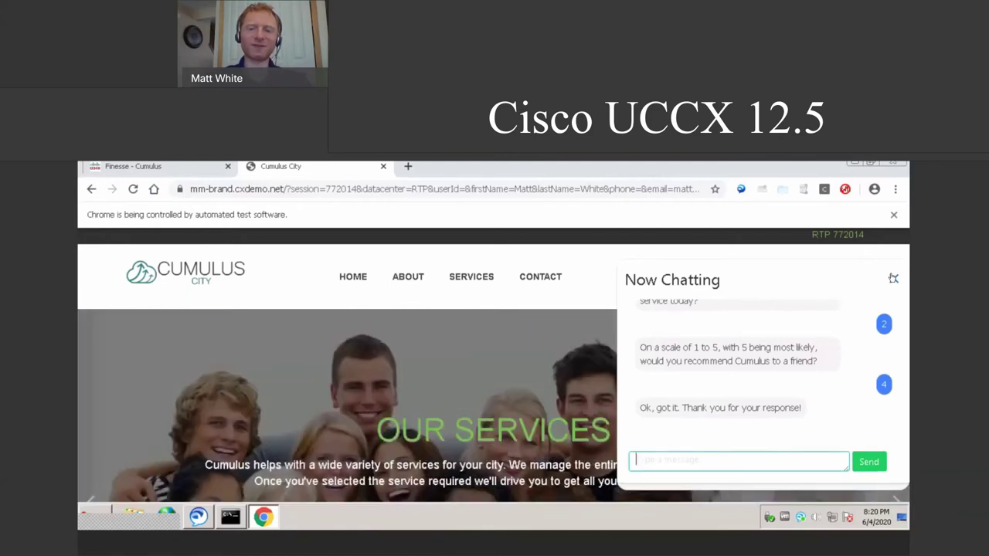
# - Close the finished customer chat on Cumulus City and show the phone numbers for calling an expert
pyautogui.click(893, 278)
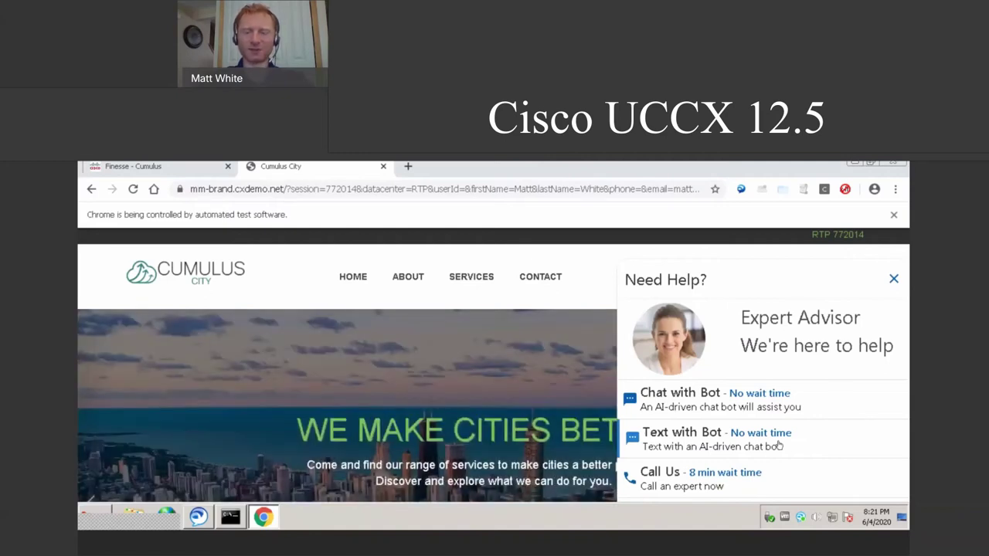
pyautogui.click(779, 484)
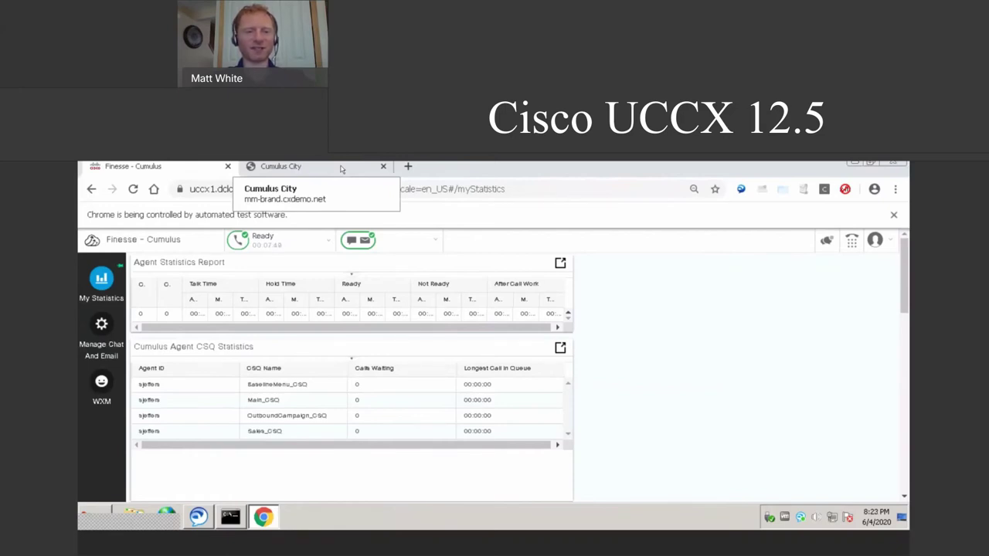
pyautogui.click(325, 402)
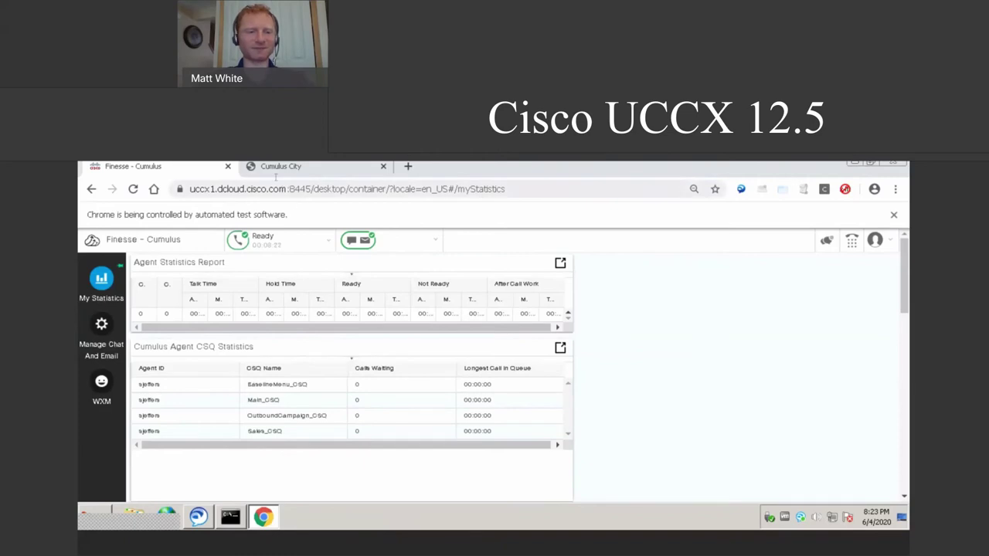
pyautogui.click(272, 172)
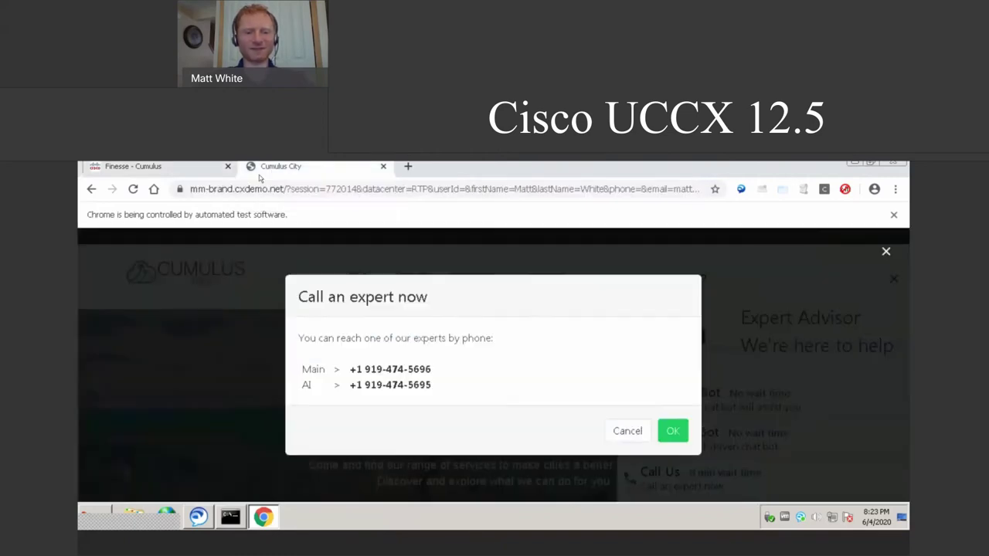
# - Return to the Finesse desktop and answer the incoming customer call
pyautogui.click(195, 170)
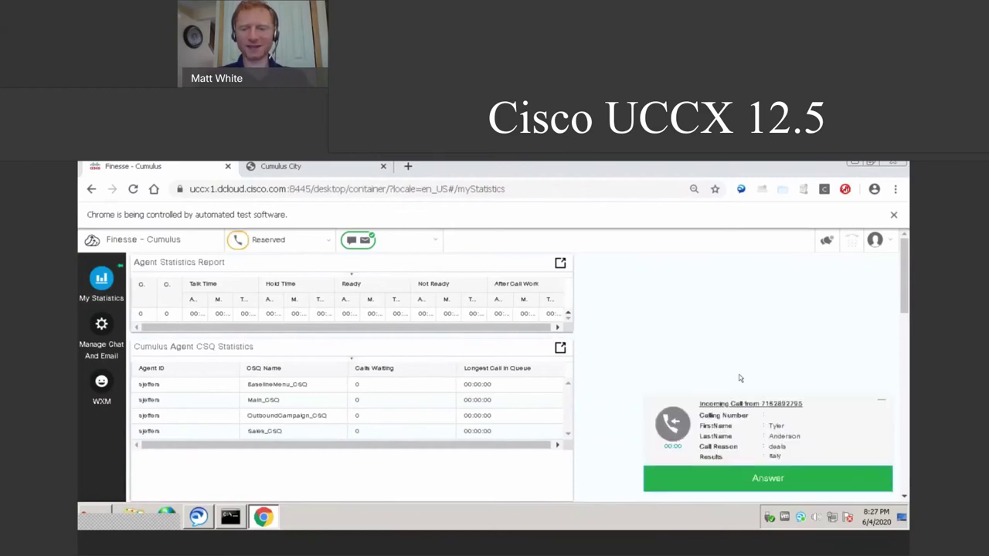
pyautogui.click(764, 473)
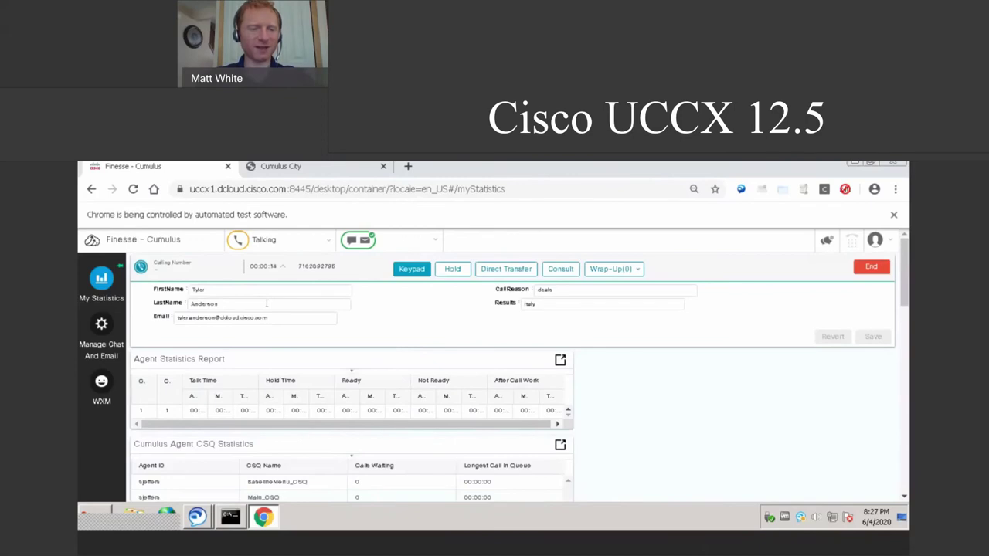
# - Change the caller's first name in the call details and revert the edit
pyautogui.click(249, 288)
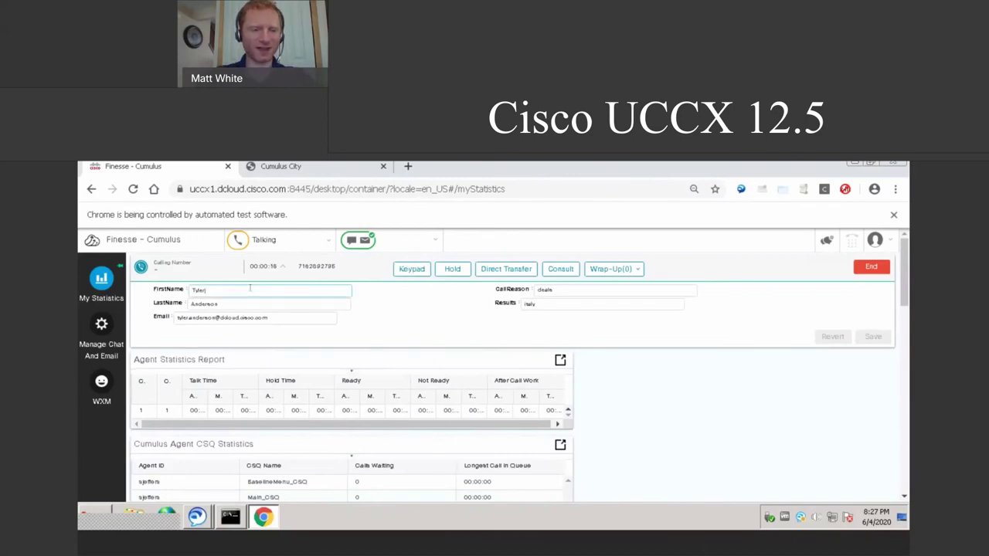
pyautogui.press('BackSpace')
pyautogui.press('BackSpace')
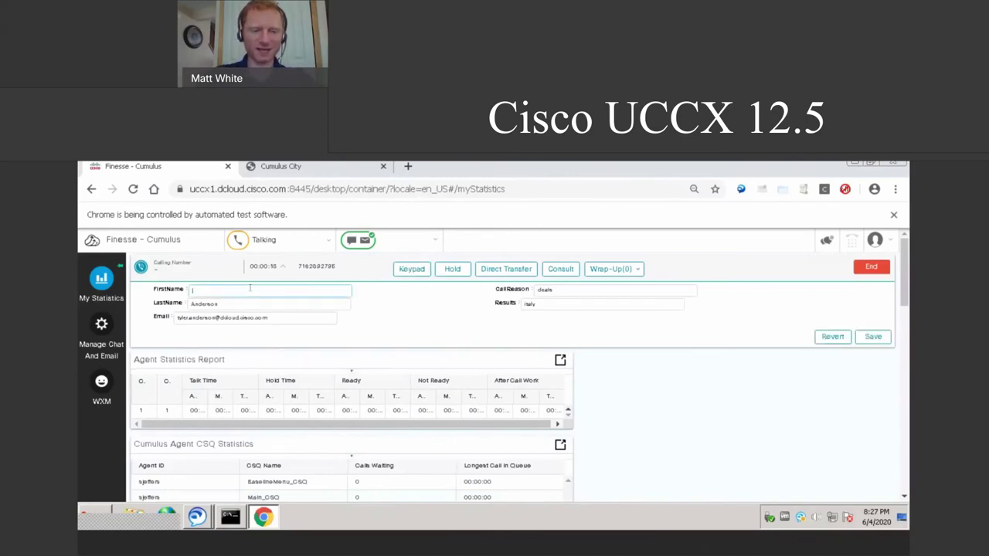
pyautogui.write('Tiler')
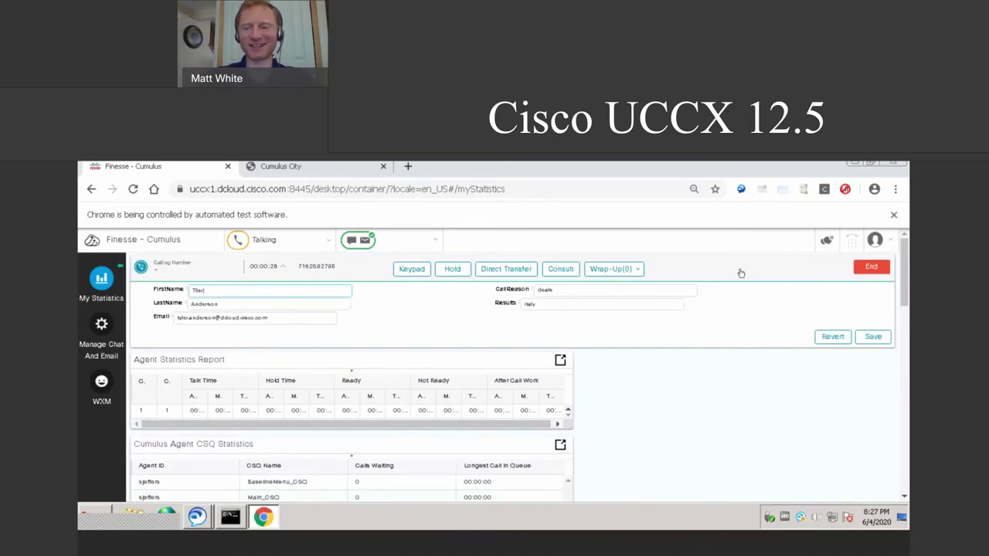
pyautogui.click(832, 336)
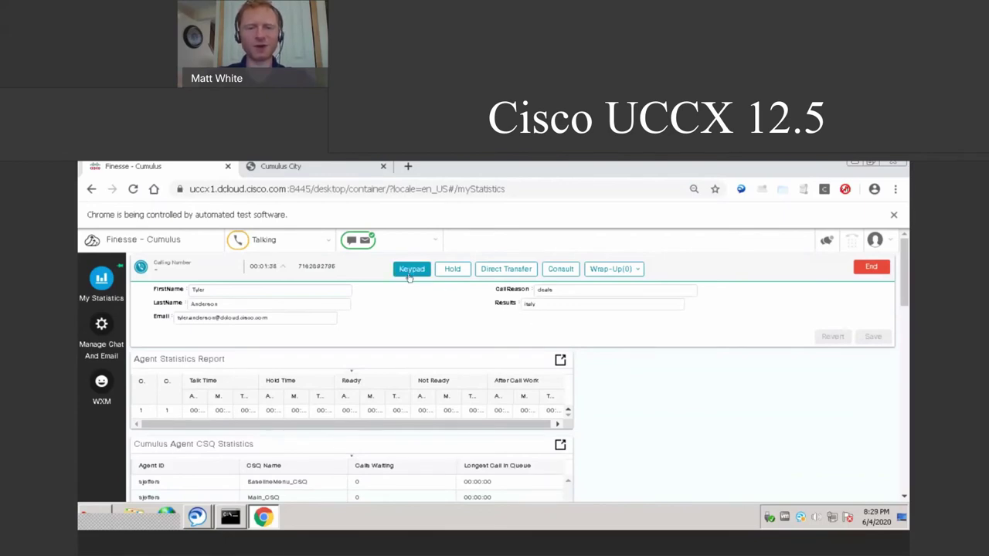
# - Put the active call on hold, view its wrap-up reasons and retrieve the call
pyautogui.click(454, 270)
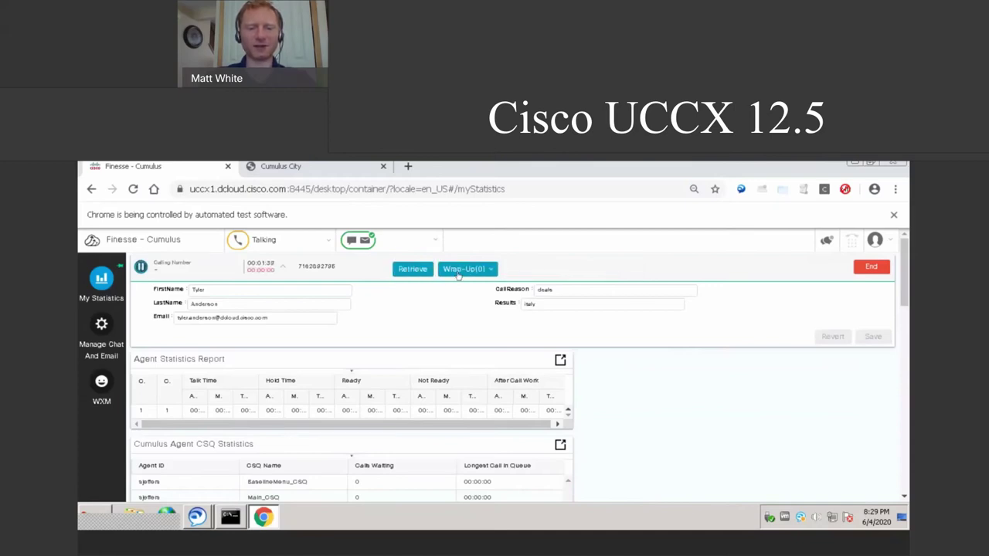
pyautogui.click(463, 270)
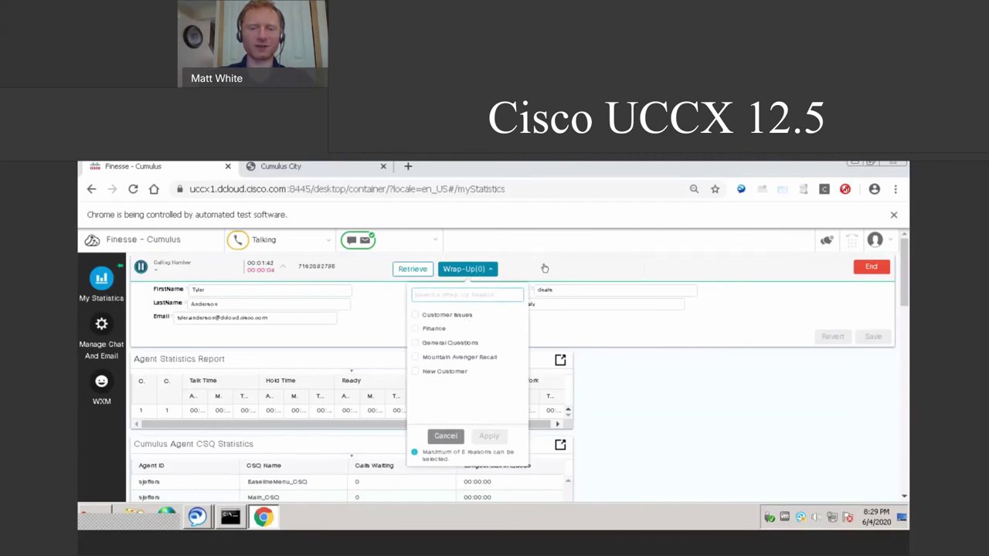
pyautogui.click(463, 269)
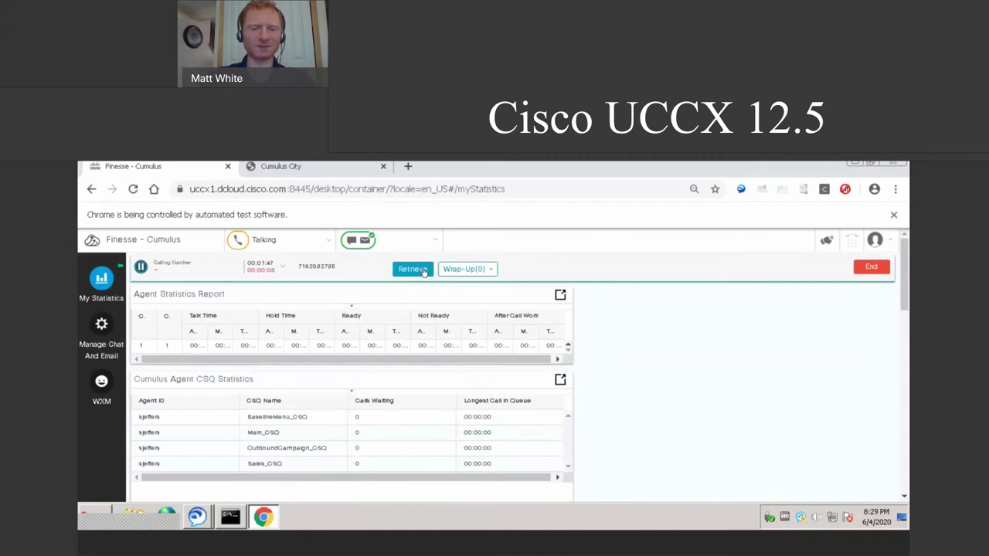
pyautogui.click(424, 270)
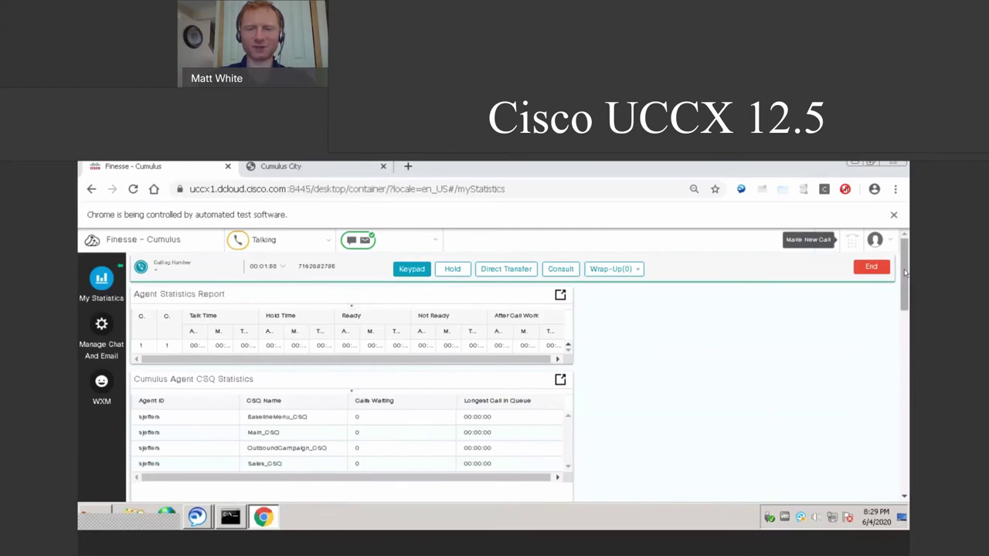
# - Widen the upper Agent Statistics Report gadget so its time columns have more room
pyautogui.scroll(-1, 900, 272)
pyautogui.scroll(1, 901, 272)
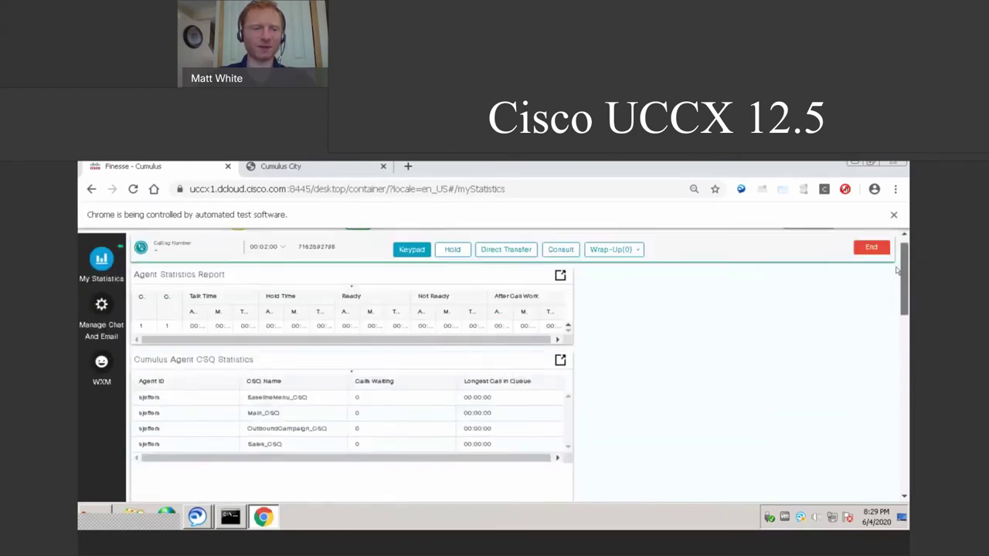
pyautogui.moveTo(570, 331); pyautogui.dragTo(749, 328)
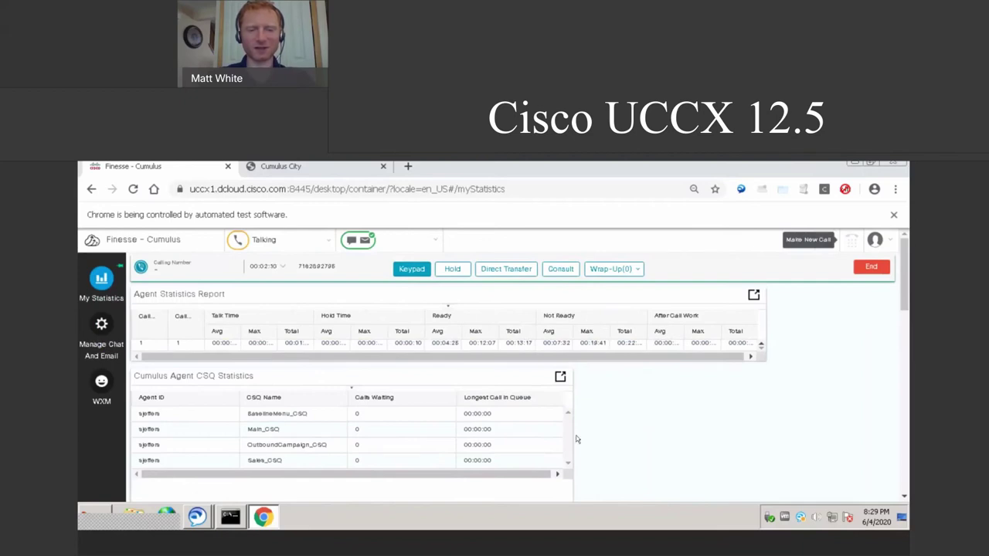
# - Widen the Cumulus Agent CSQ Statistics gadget to match the Agent Statistics Report above it
pyautogui.scroll(-2, 902, 287)
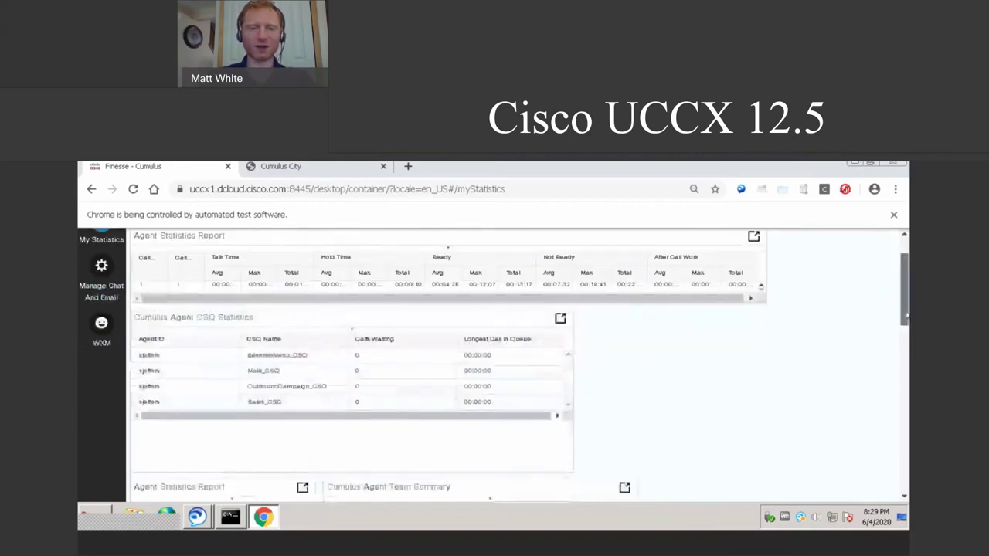
pyautogui.scroll(2, 902, 271)
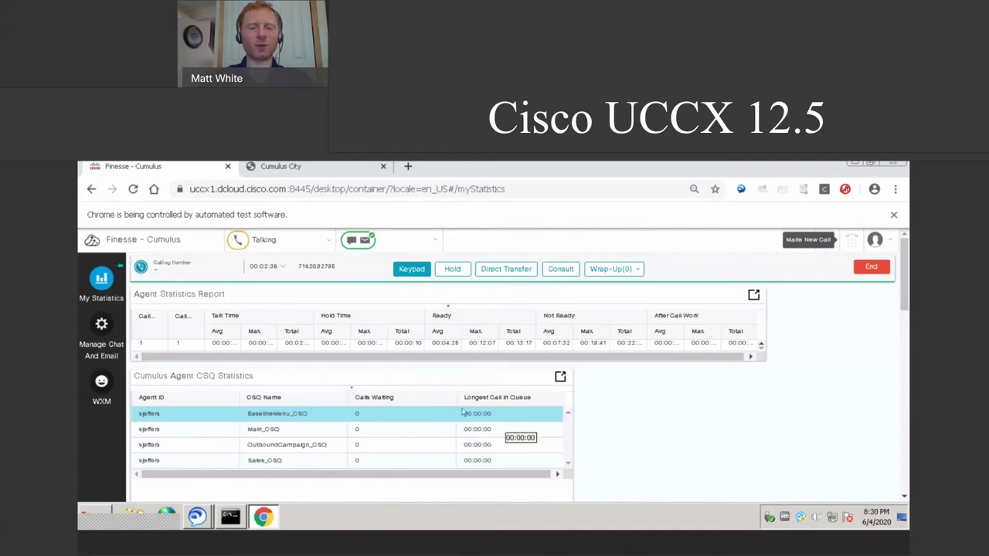
pyautogui.click(487, 429)
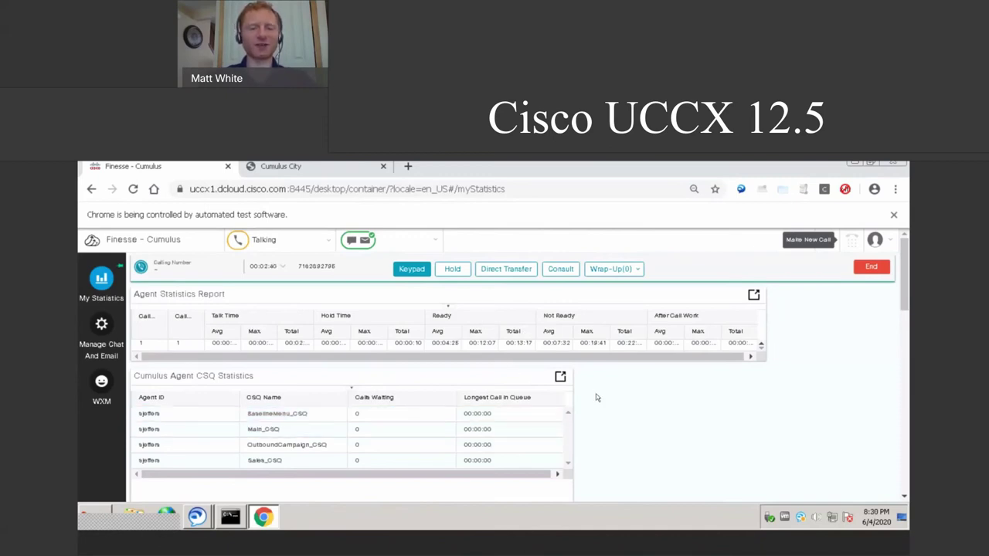
pyautogui.click(510, 419)
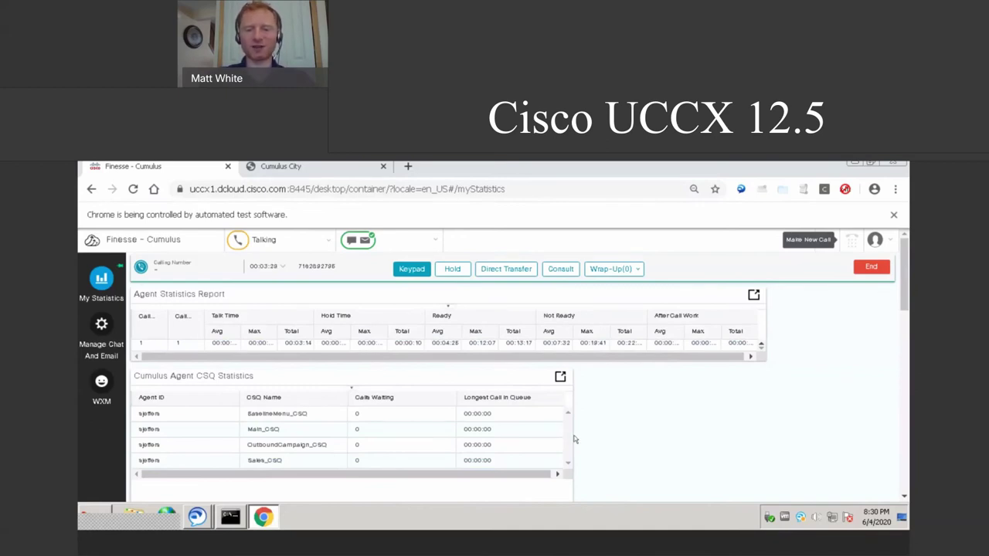
pyautogui.moveTo(571, 436); pyautogui.dragTo(758, 450)
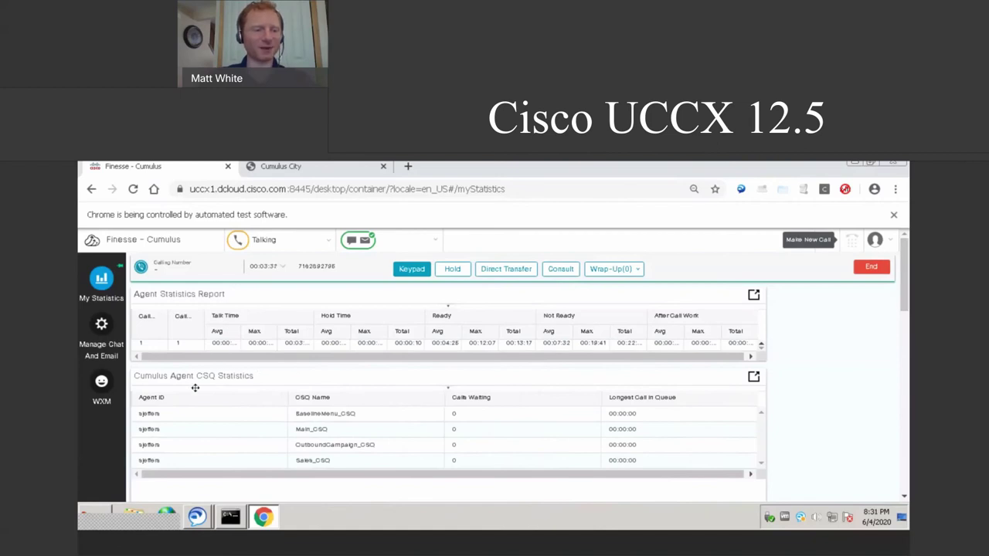
# - End the call and make the agent unavailable, setting voice to Break and chat and email to Not Ready
pyautogui.click(871, 268)
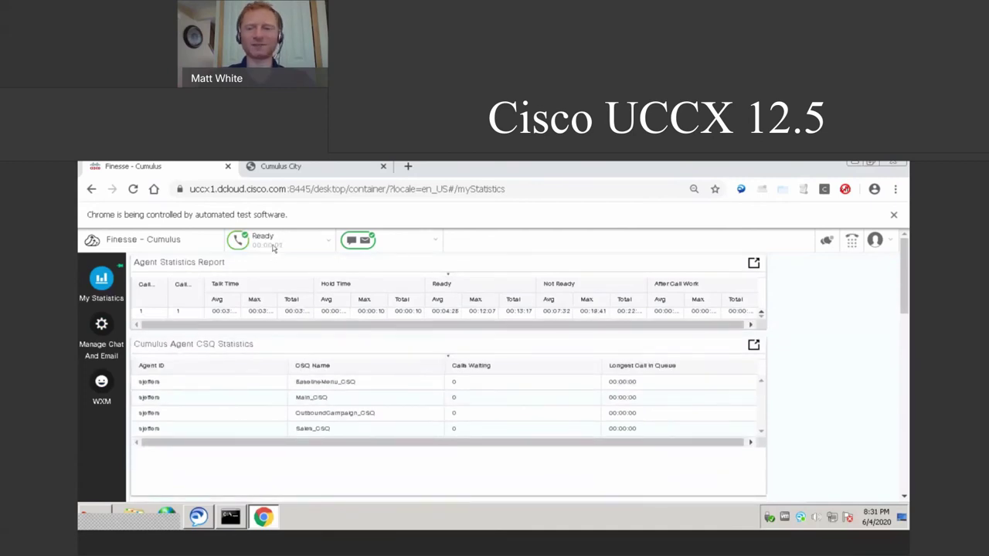
pyautogui.click(273, 246)
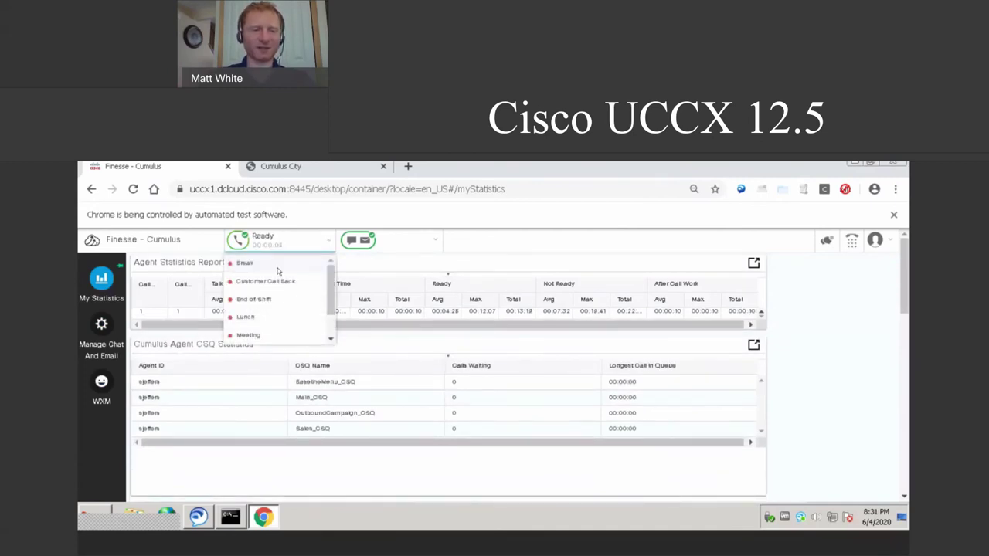
pyautogui.scroll(1, 278, 270)
pyautogui.click(278, 267)
pyautogui.click(415, 241)
pyautogui.click(382, 297)
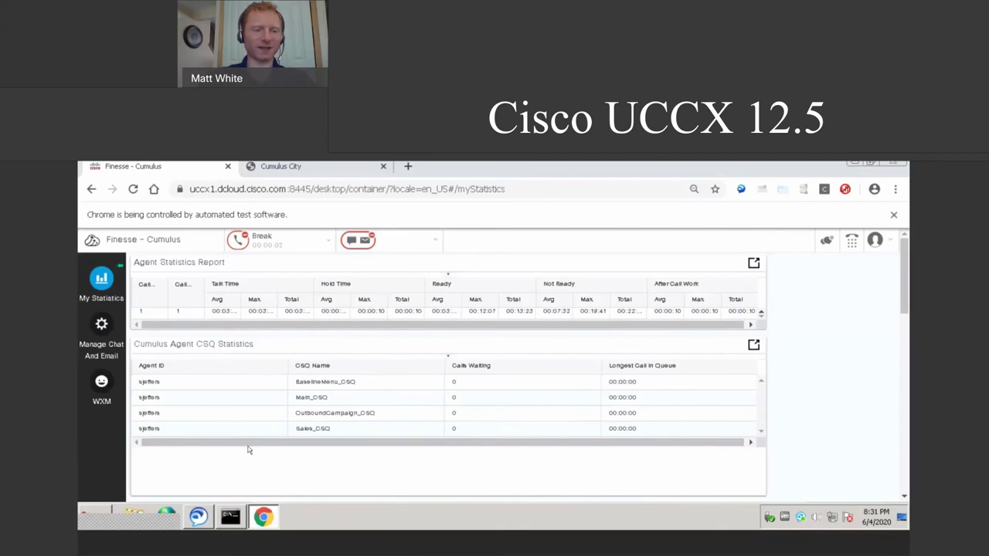
# - Open the WXM gadget on the agent desktop and look over the supervisor desktop's Manage Team page
pyautogui.click(102, 386)
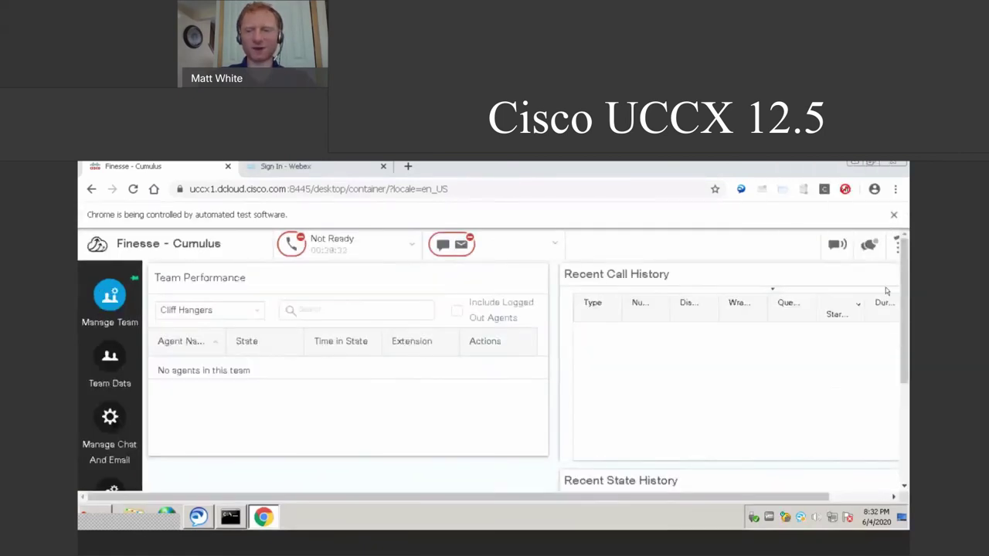
pyautogui.scroll(-1, 905, 299)
pyautogui.scroll(1, 906, 298)
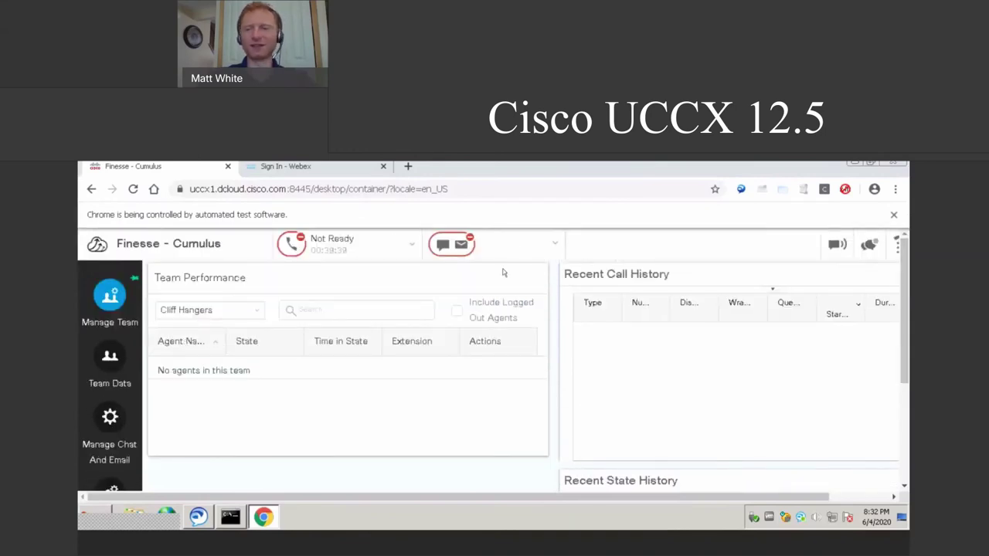
pyautogui.moveTo(903, 260)
pyautogui.mouseDown()
pyautogui.moveTo(897, 386)
pyautogui.moveTo(893, 251)
pyautogui.mouseUp()
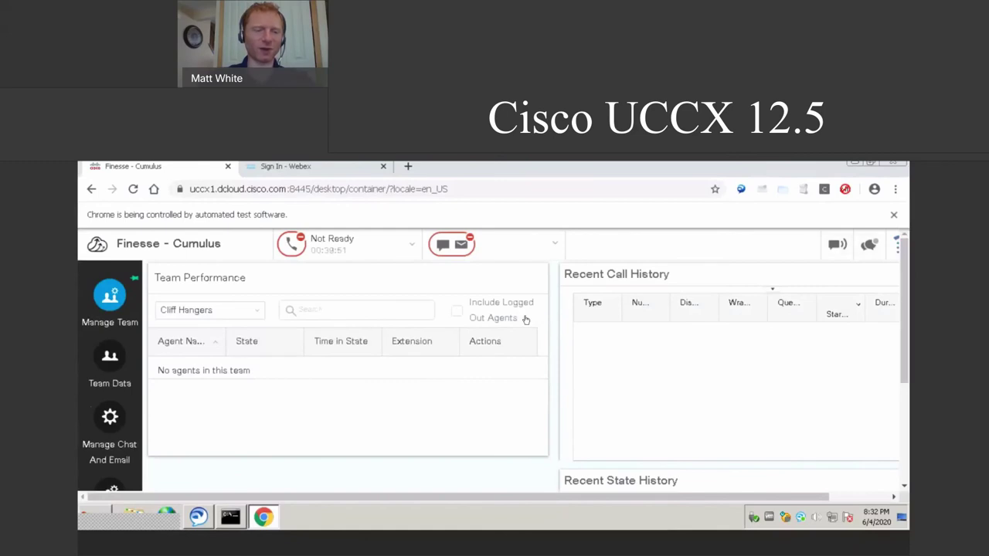
# - Switch to Customer Journey Analyzer and view its home page and Visualization folders
pyautogui.hotkey('ctrl', 'Tab')
pyautogui.moveTo(906, 303); pyautogui.dragTo(890, 288)
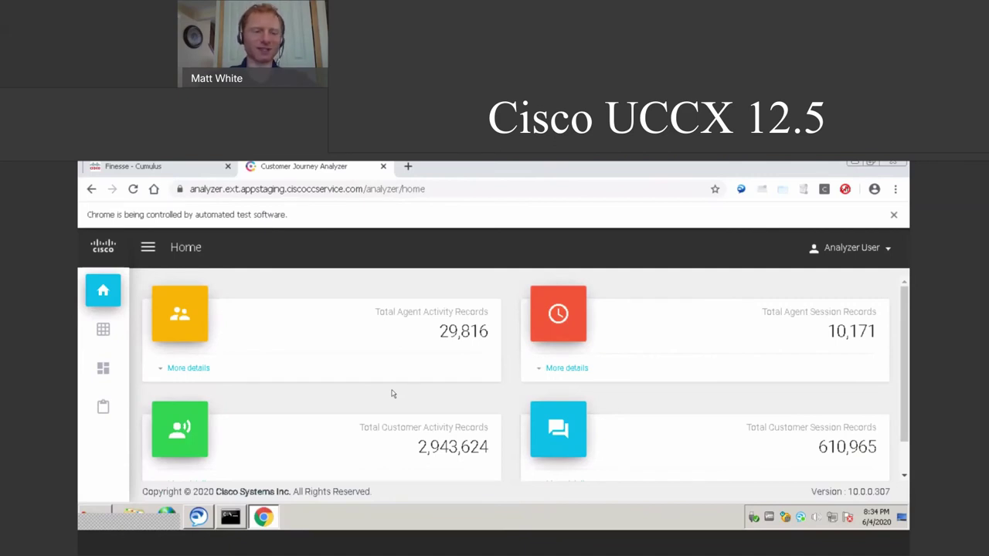
pyautogui.click(101, 331)
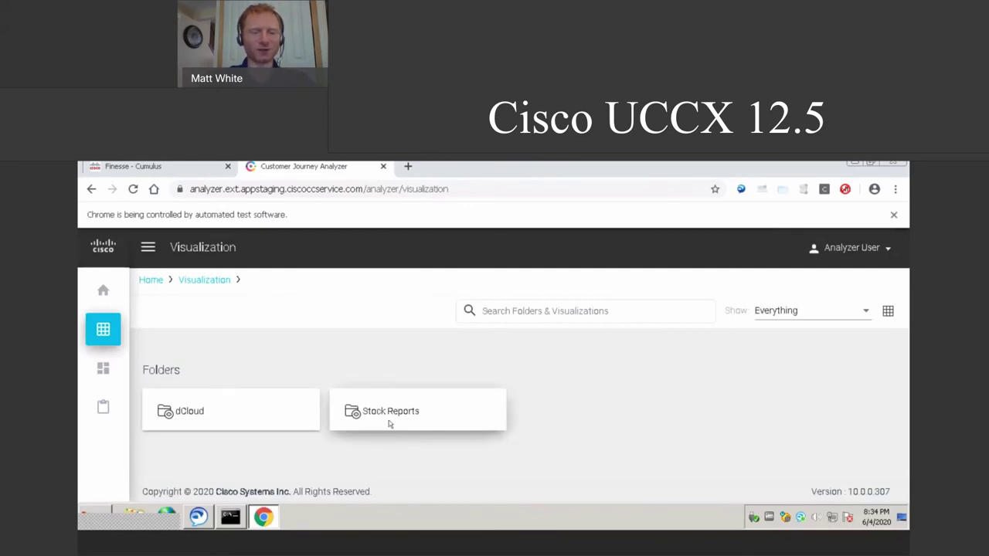
# - Open the Interval Reports dashboard folder inside Stock Reports, Real-Time Reports, Agent Reports
pyautogui.click(102, 369)
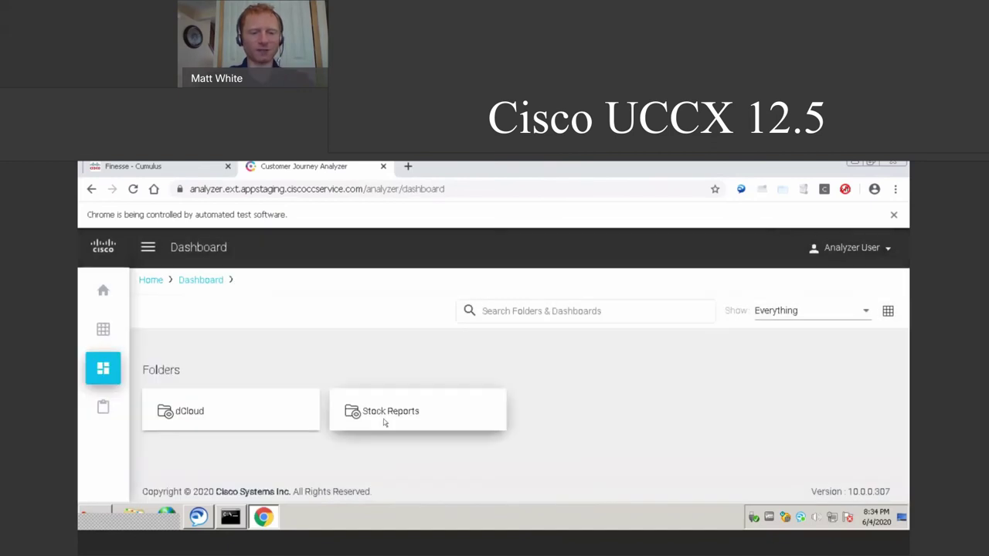
pyautogui.click(384, 417)
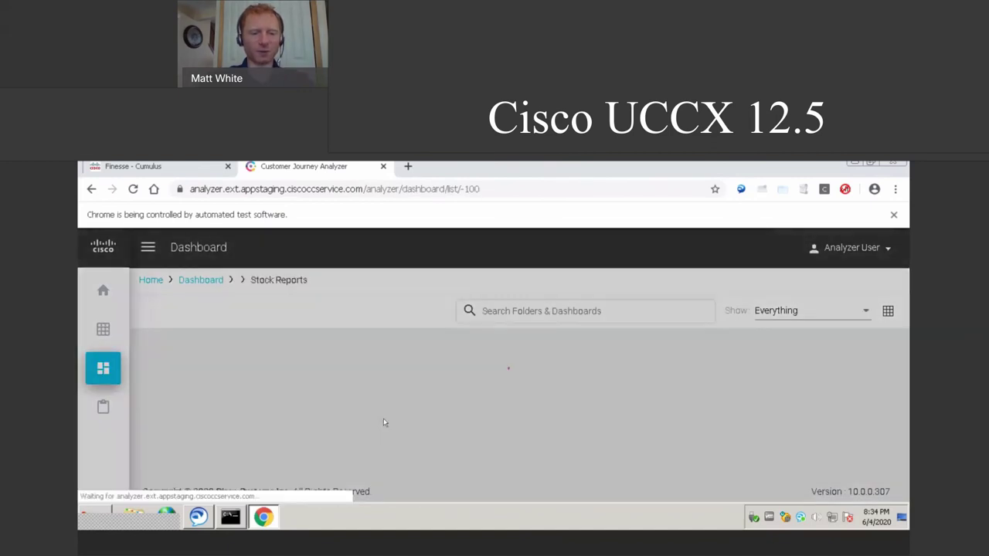
pyautogui.click(575, 414)
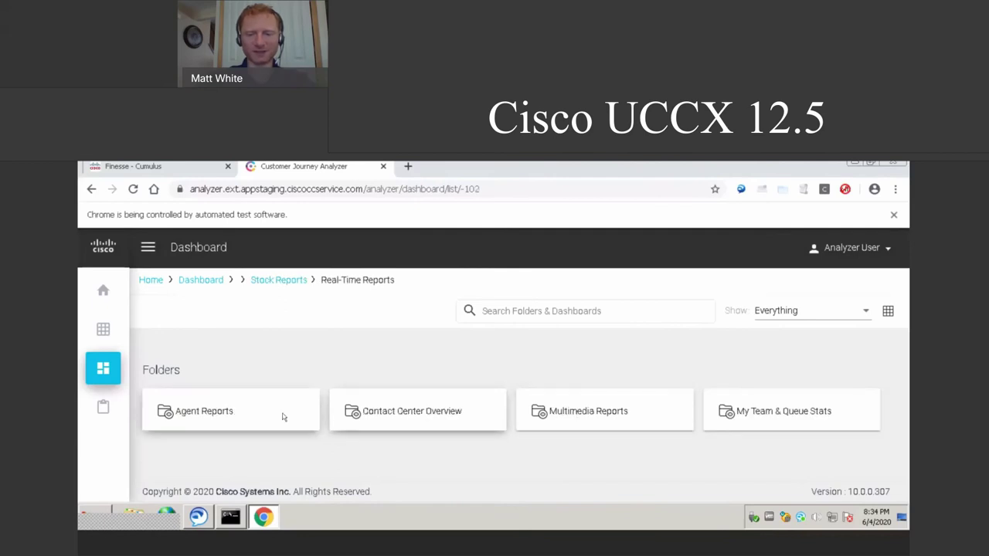
pyautogui.click(229, 417)
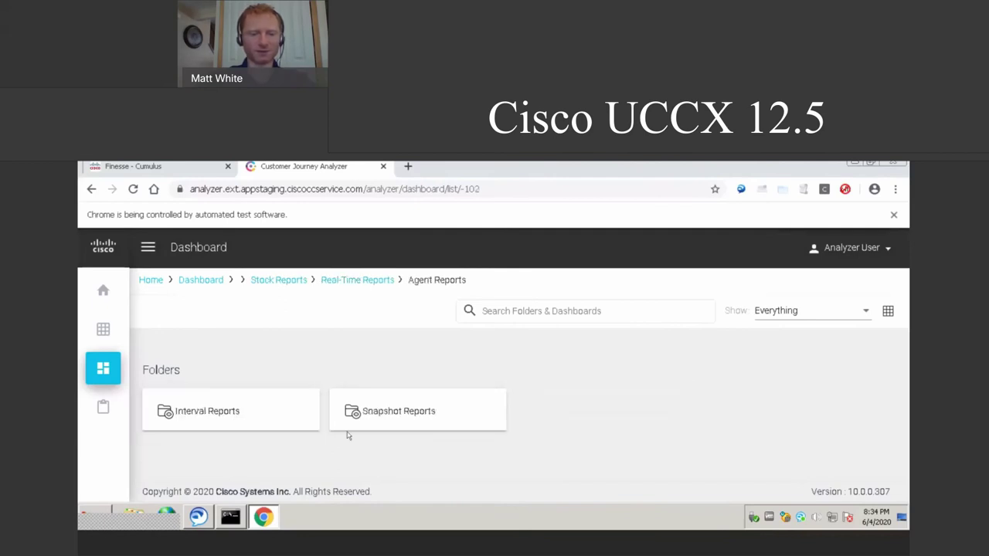
pyautogui.click(271, 422)
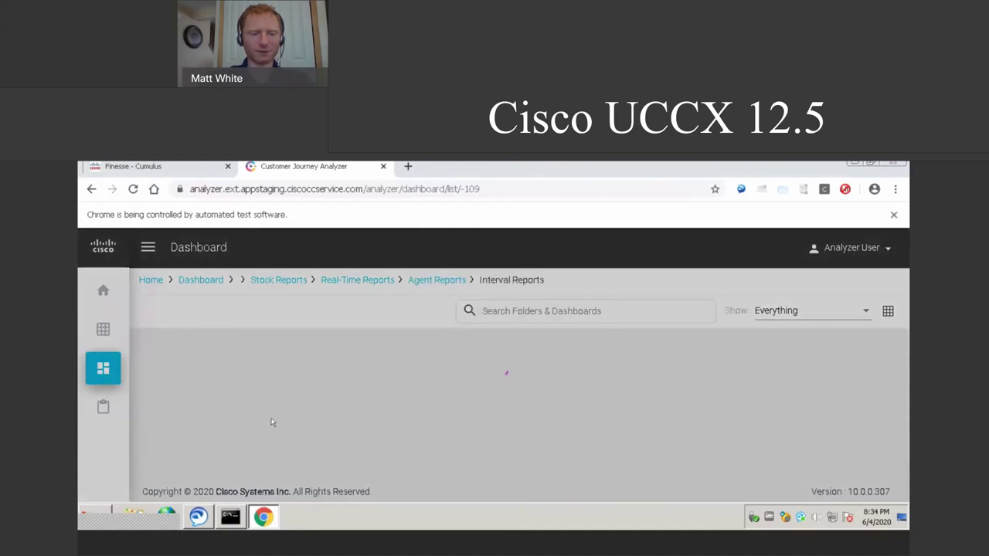
# - Run the Agent Interval Site Dashboard and view its chart and Site Interval Realtime table
pyautogui.moveTo(306, 404)
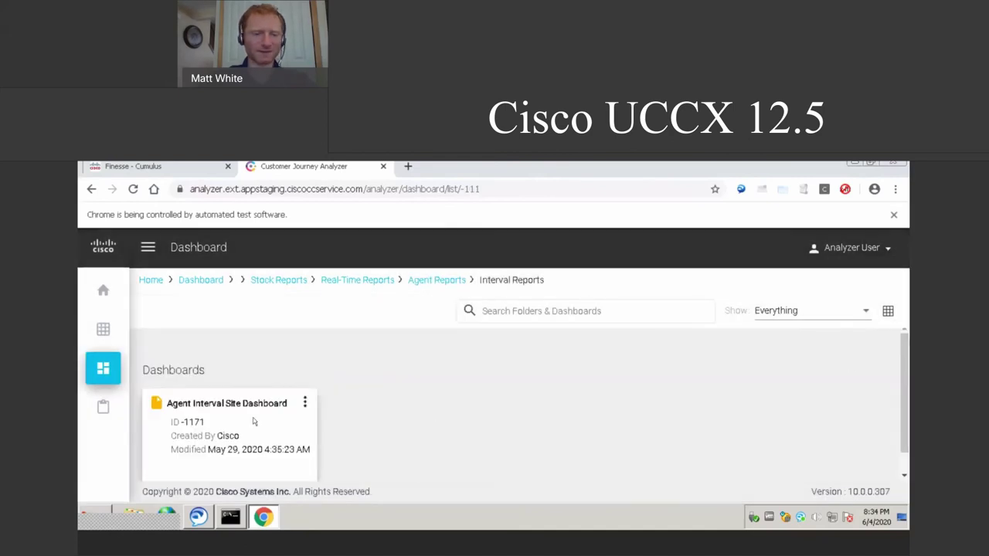
pyautogui.click(305, 403)
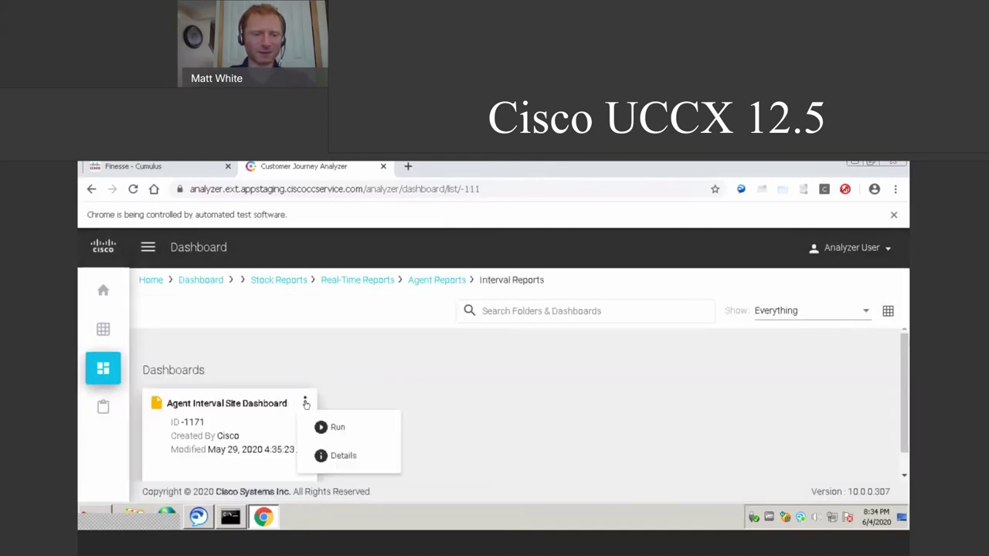
pyautogui.click(330, 429)
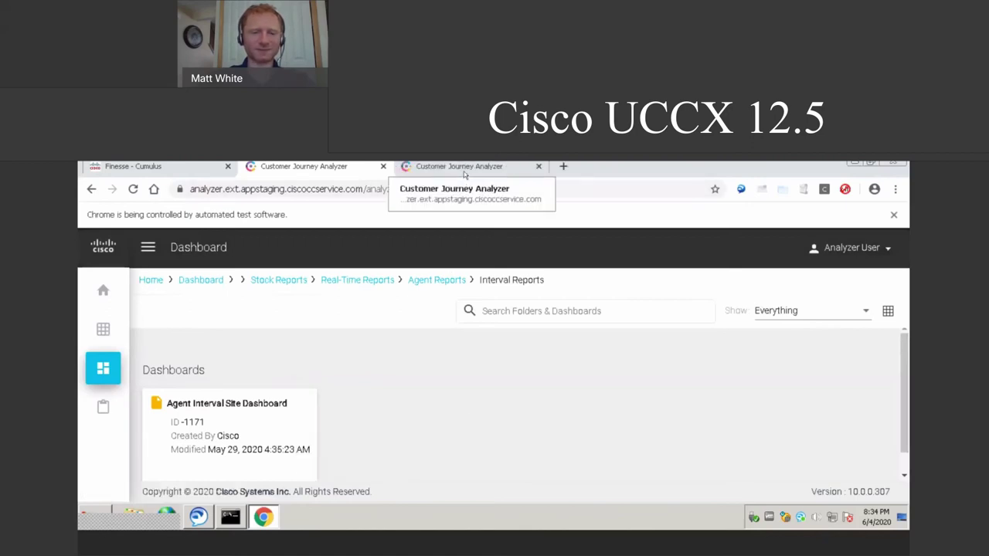
pyautogui.click(465, 170)
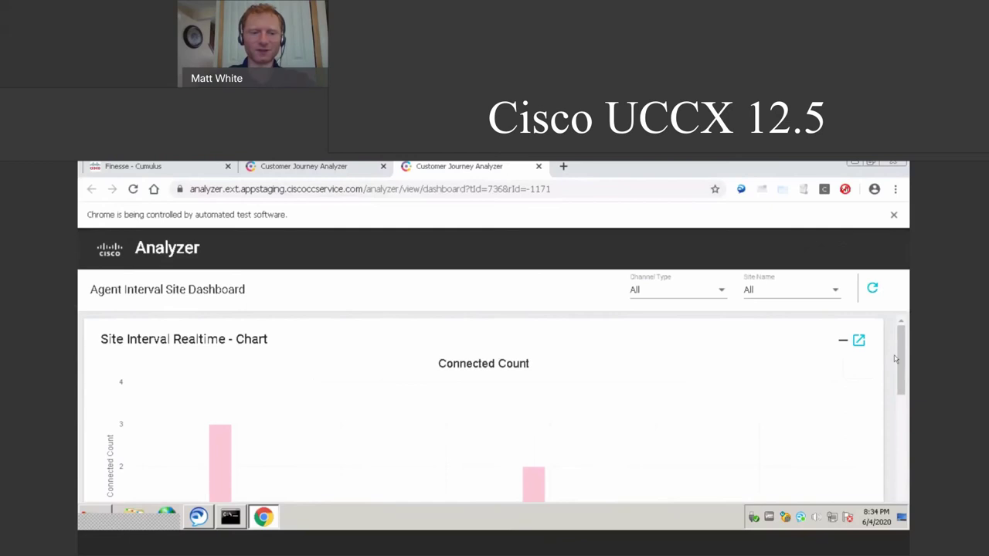
pyautogui.moveTo(899, 360); pyautogui.dragTo(901, 445)
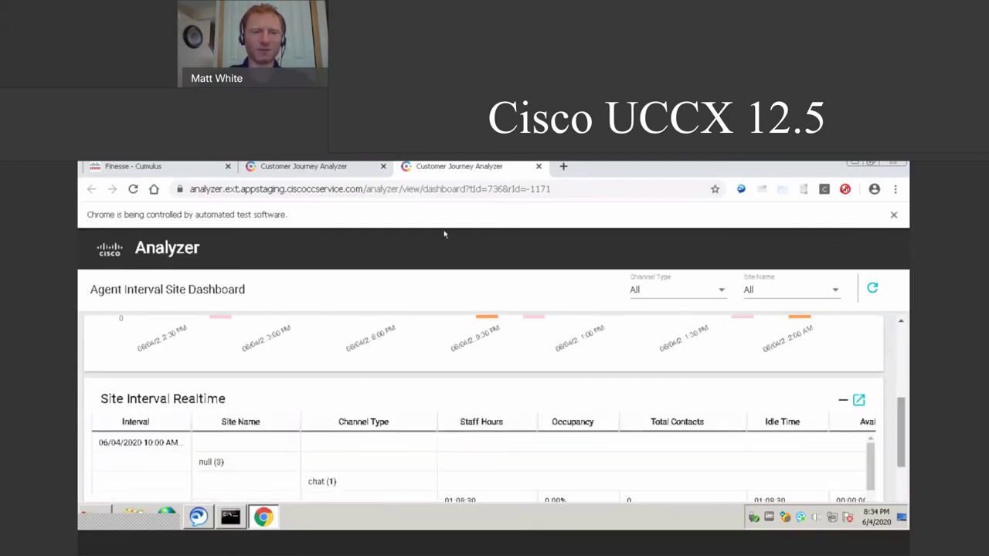
# - Check the Analyzer's Visualization folders and return to the running Agent Interval Site Dashboard
pyautogui.click(328, 169)
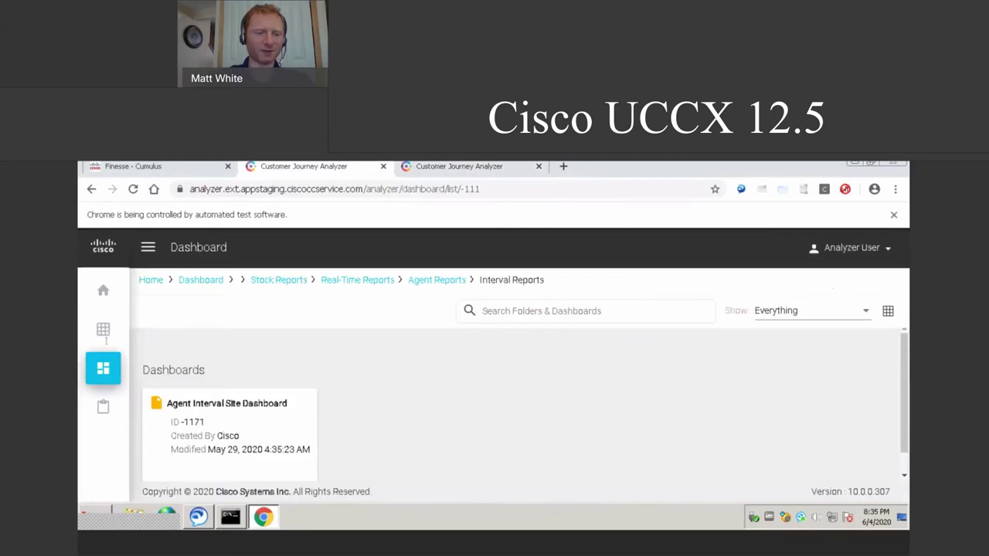
pyautogui.click(103, 330)
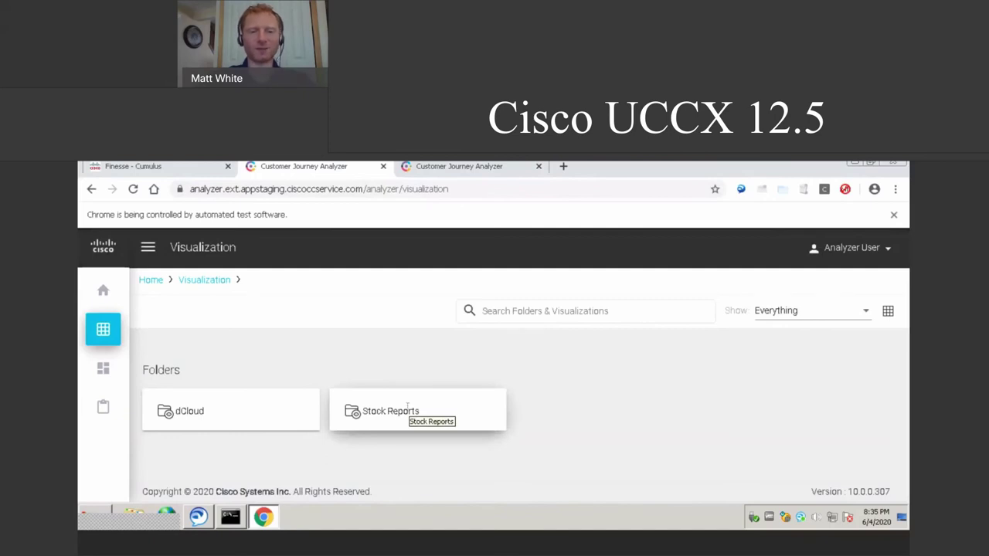
pyautogui.click(460, 166)
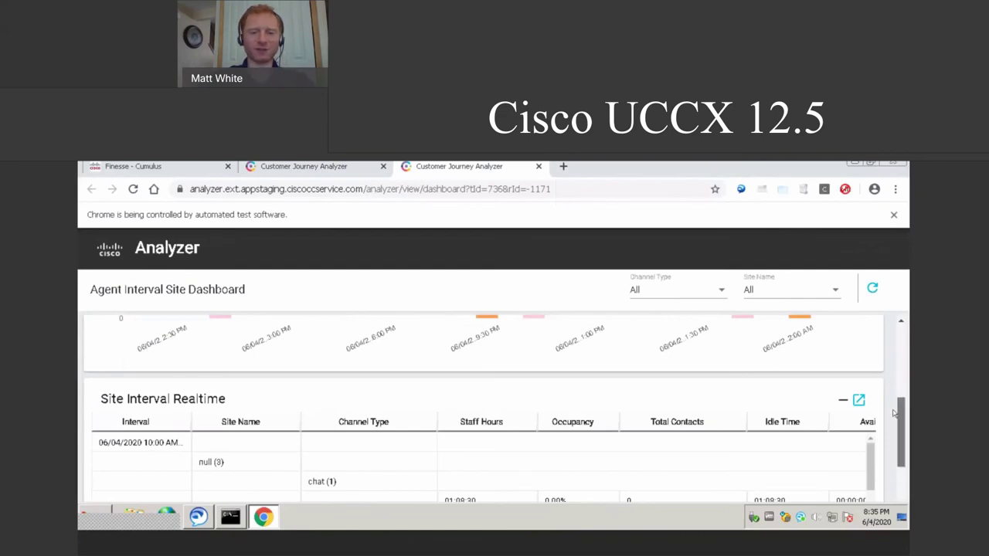
# - Review the dashboard's Connected Count chart and chat, email and telephony intervals, and close both Customer Journey Analyzer pages to return to Finesse
pyautogui.scroll(3, 889, 386)
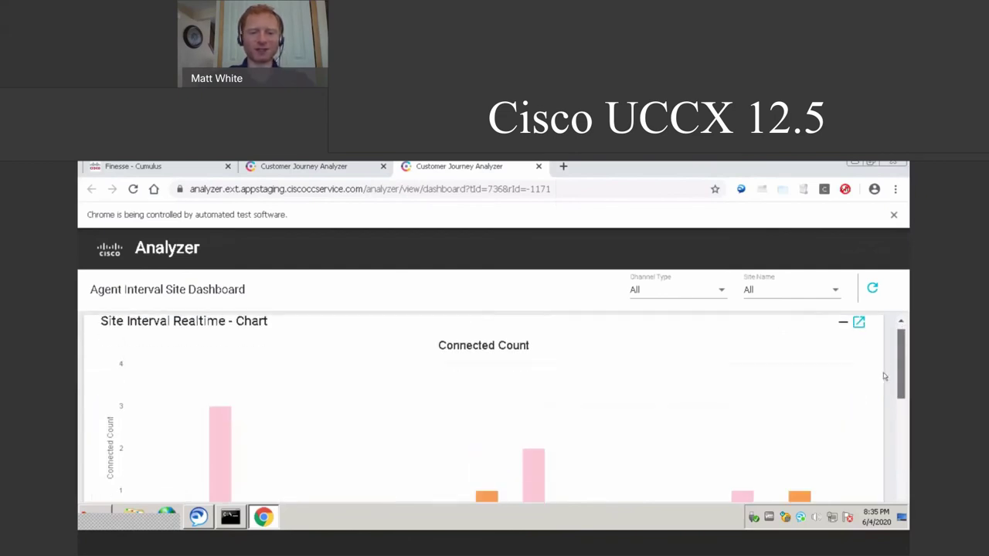
pyautogui.scroll(-3, 887, 397)
pyautogui.scroll(-3, 892, 436)
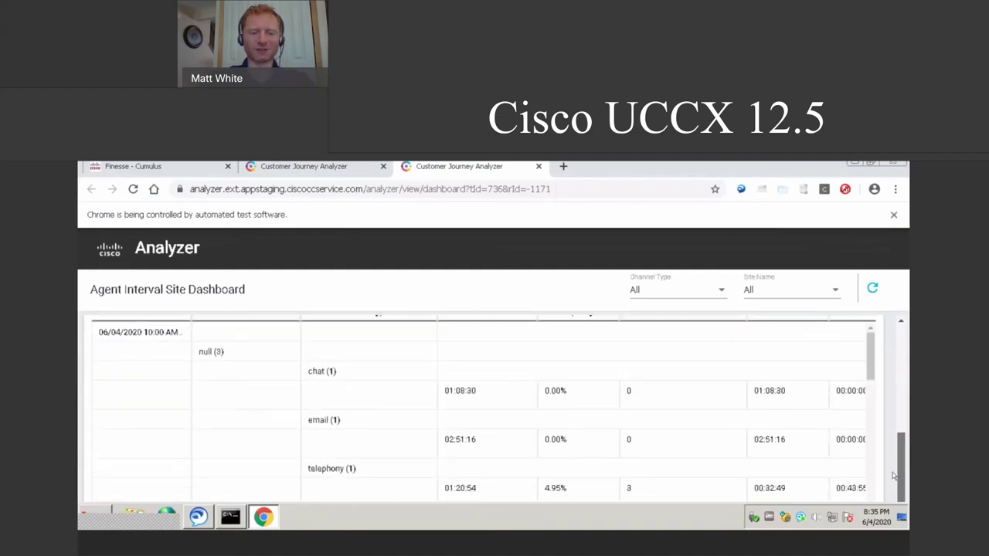
pyautogui.scroll(-1, 893, 482)
pyautogui.scroll(-2, 894, 493)
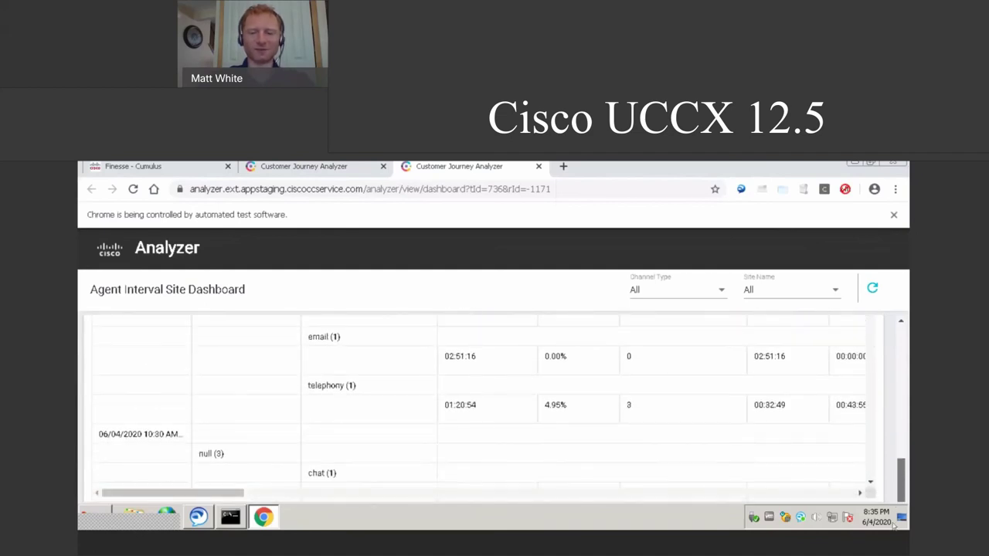
pyautogui.scroll(10, 871, 354)
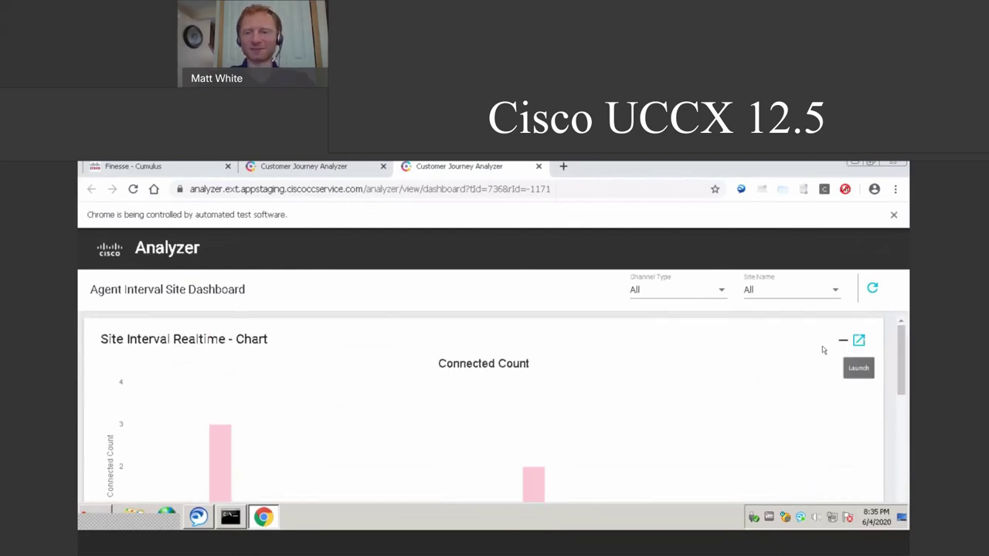
pyautogui.hotkey('ctrl', 'w')
pyautogui.hotkey('ctrl', 'w')
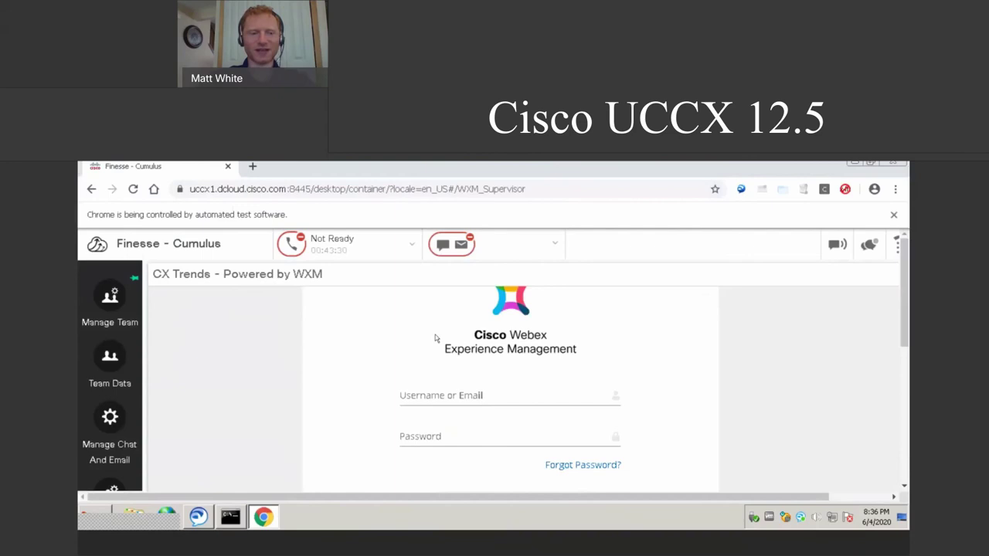